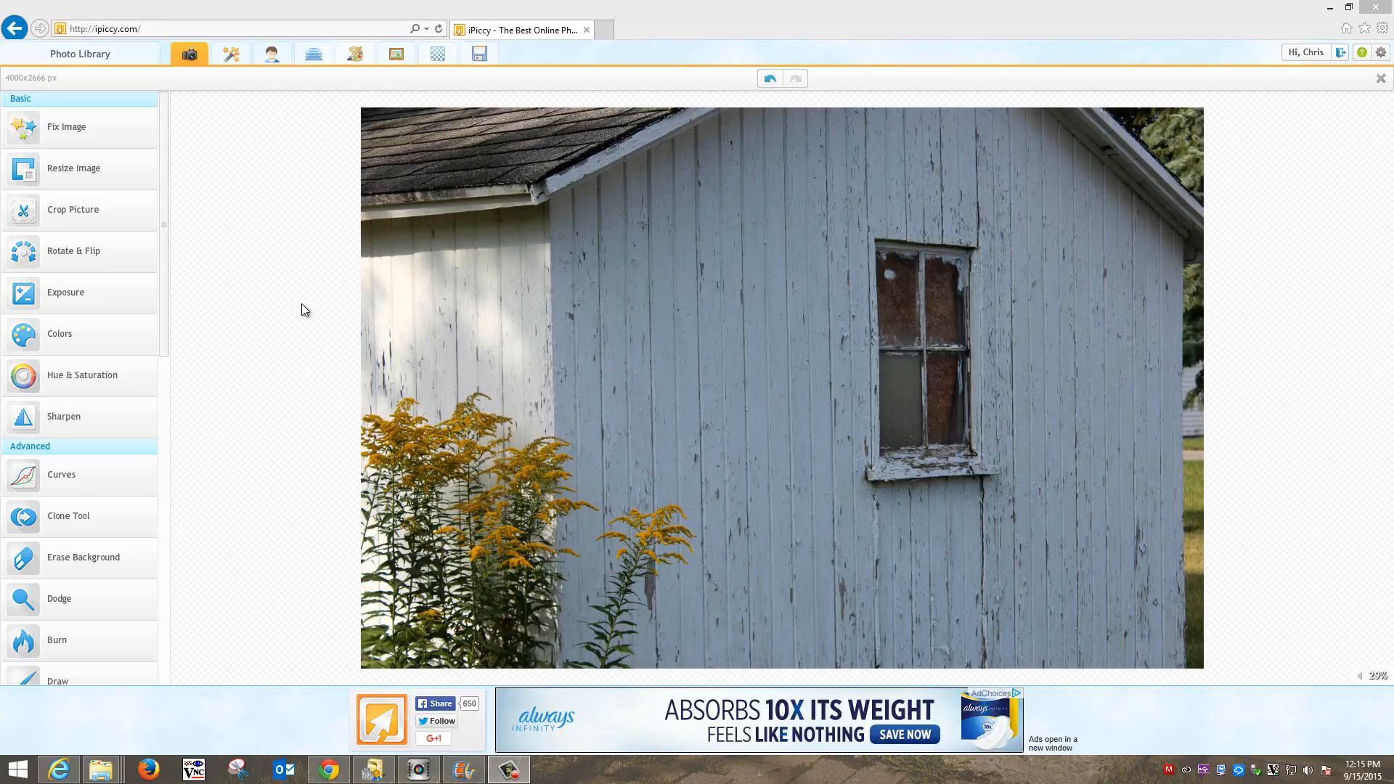
Crop the barn photo to 3406 x 2318 pixels without constraints, keeping the flowers and the window
{"action": "left_click", "coordinate": [112, 217]}
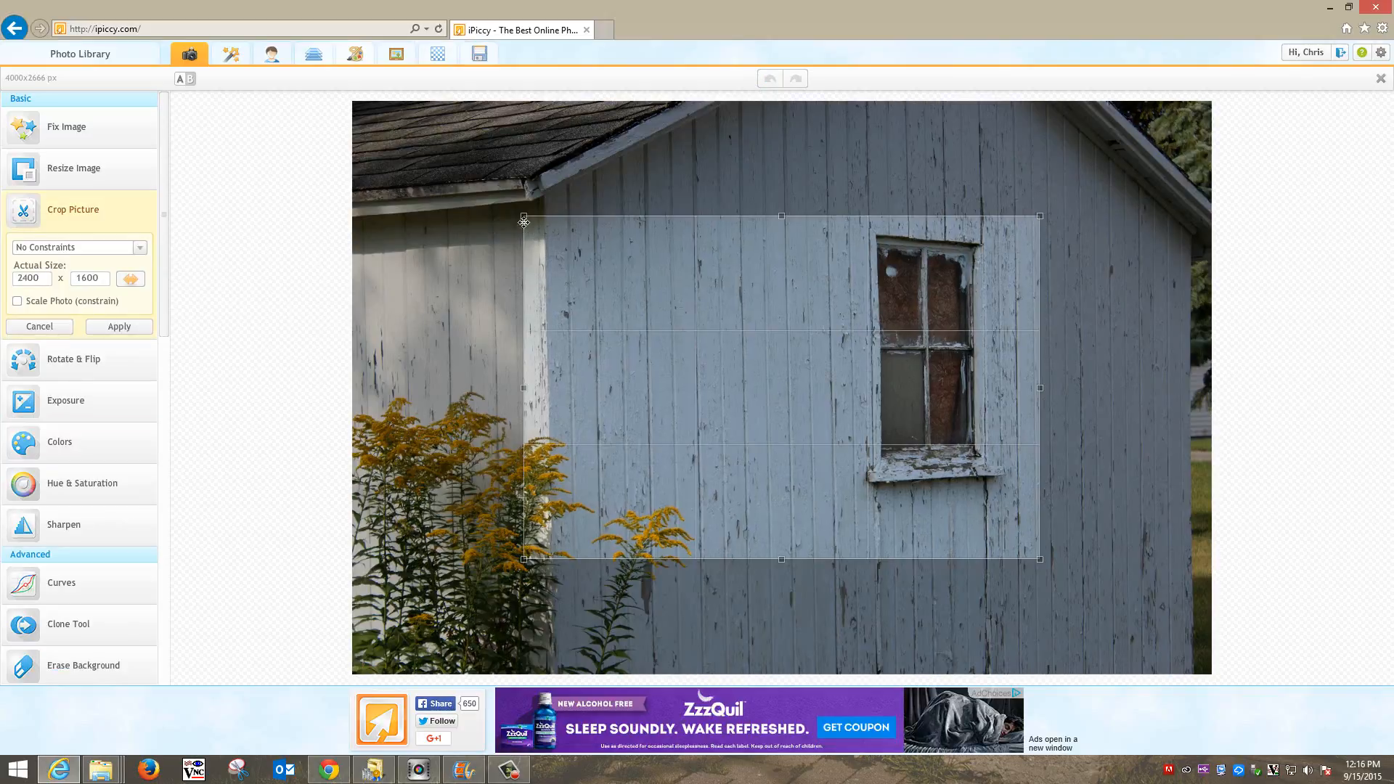
{"action": "left_click_drag", "start_coordinate": [415, 150], "coordinate": [1098, 627]}
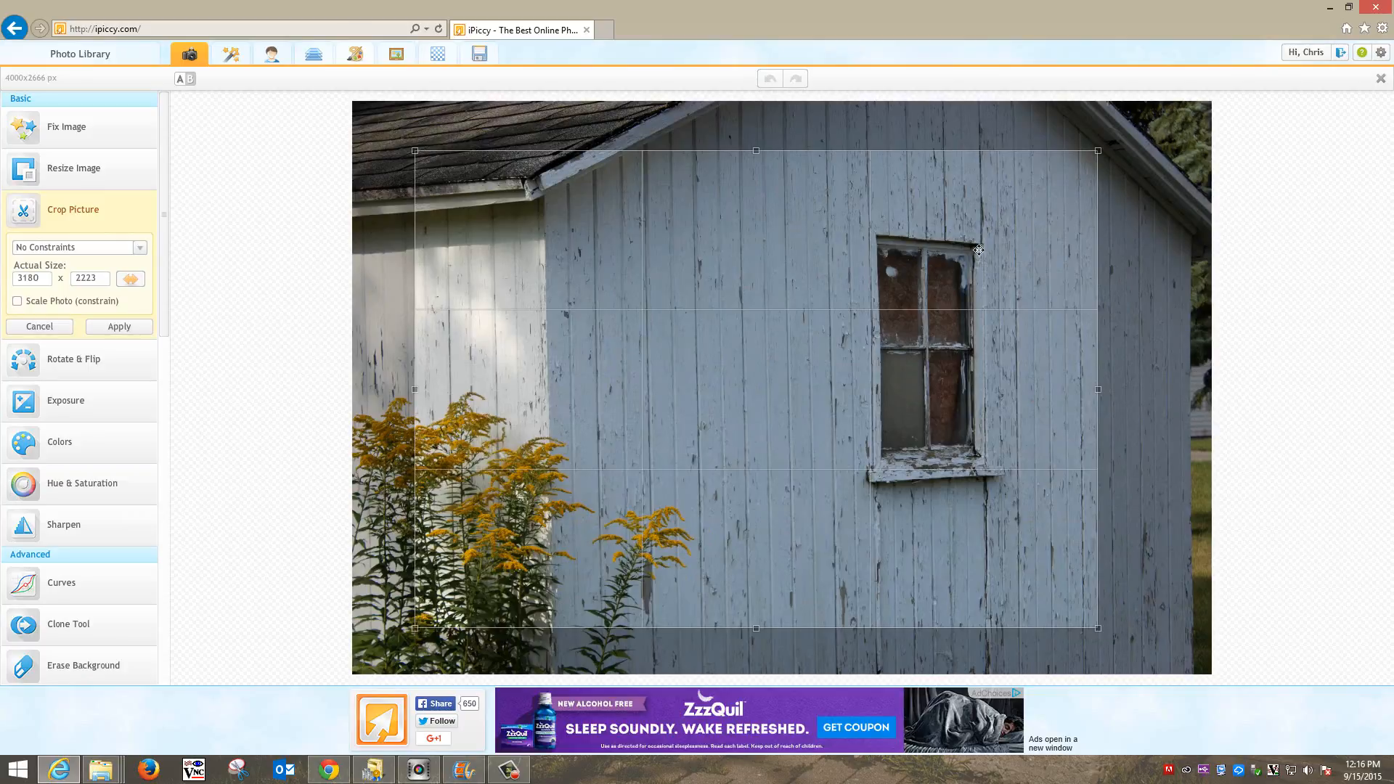
{"action": "left_click_drag", "start_coordinate": [412, 151], "coordinate": [366, 131]}
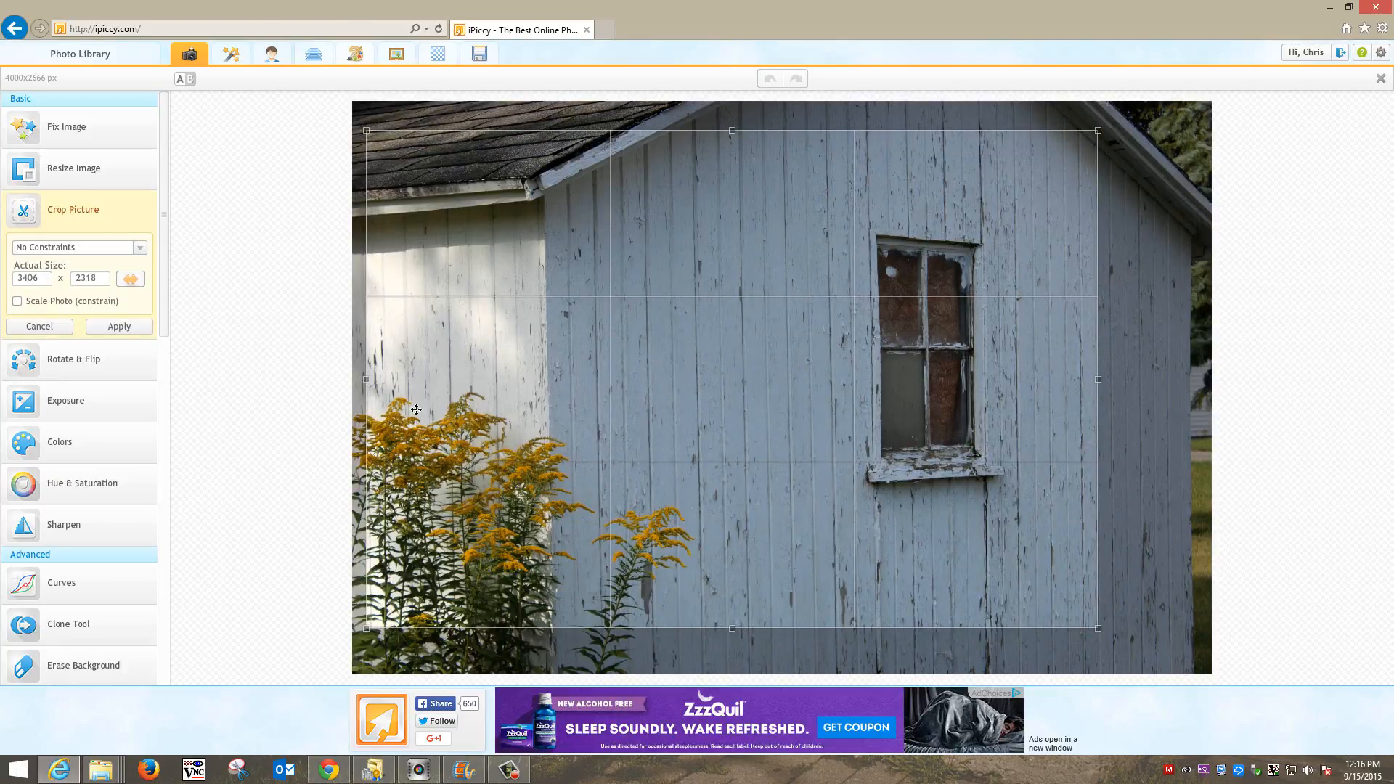
{"action": "left_click", "coordinate": [120, 327]}
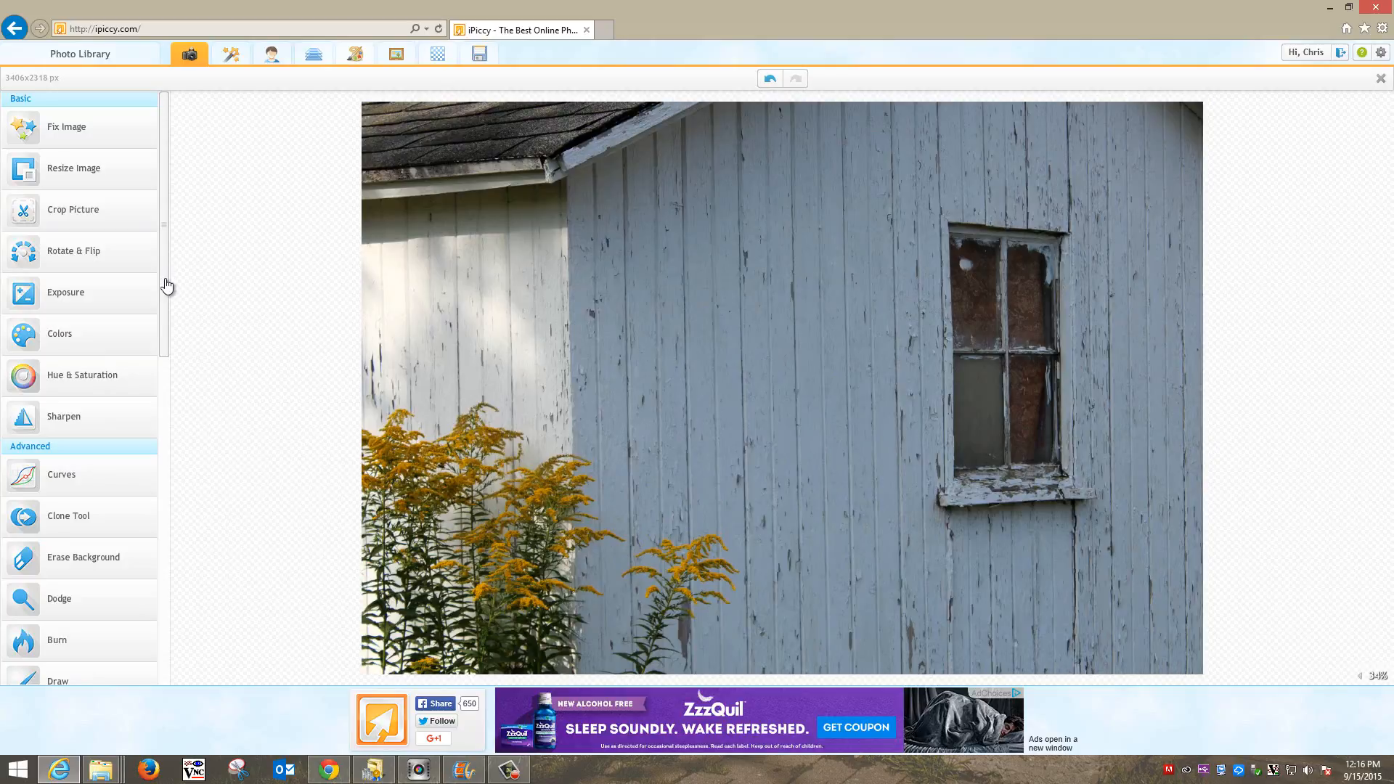
Try a saturation of -100 on the photo, bring the color back and apply the Colors adjustment
{"action": "scroll", "coordinate": [165, 286], "scroll_direction": "down", "scroll_amount": 1}
{"action": "left_click", "coordinate": [119, 292]}
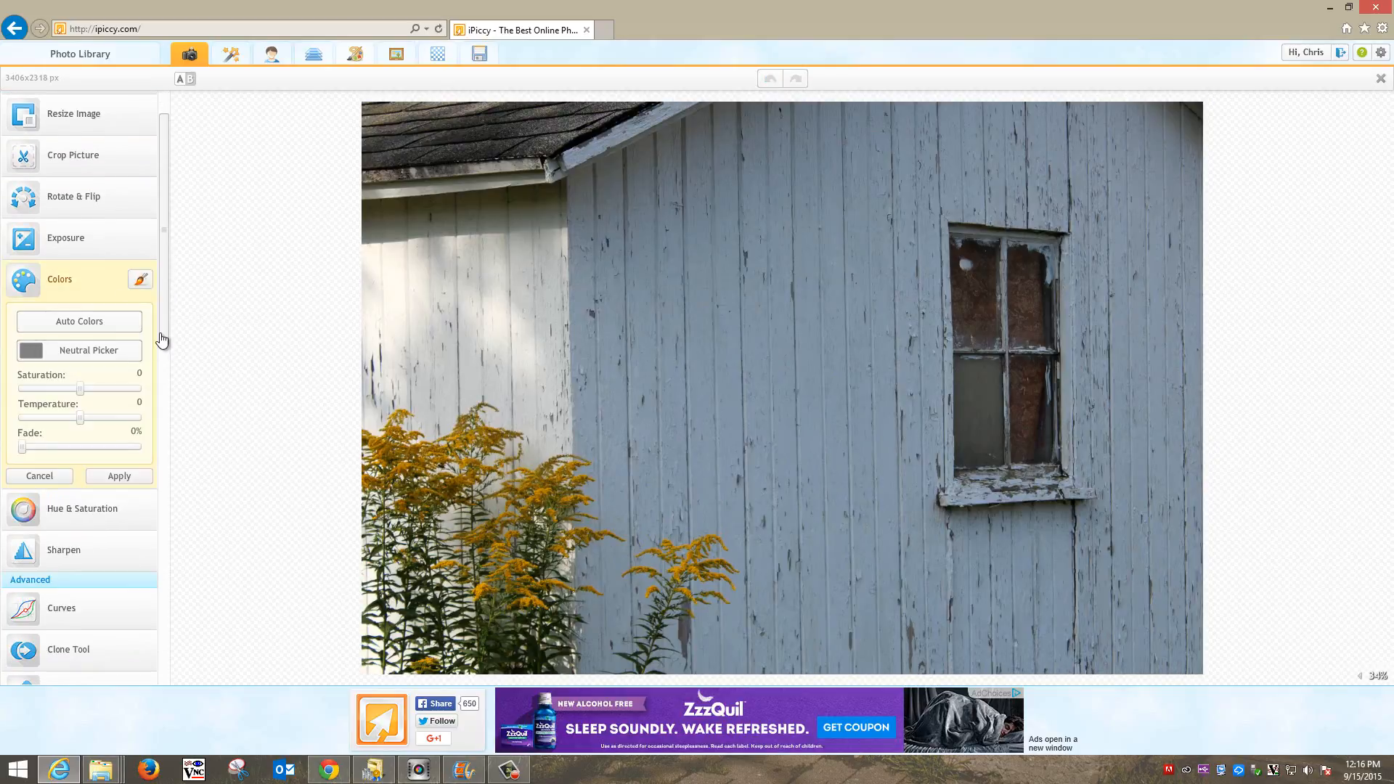
{"action": "left_click_drag", "start_coordinate": [85, 392], "coordinate": [18, 398]}
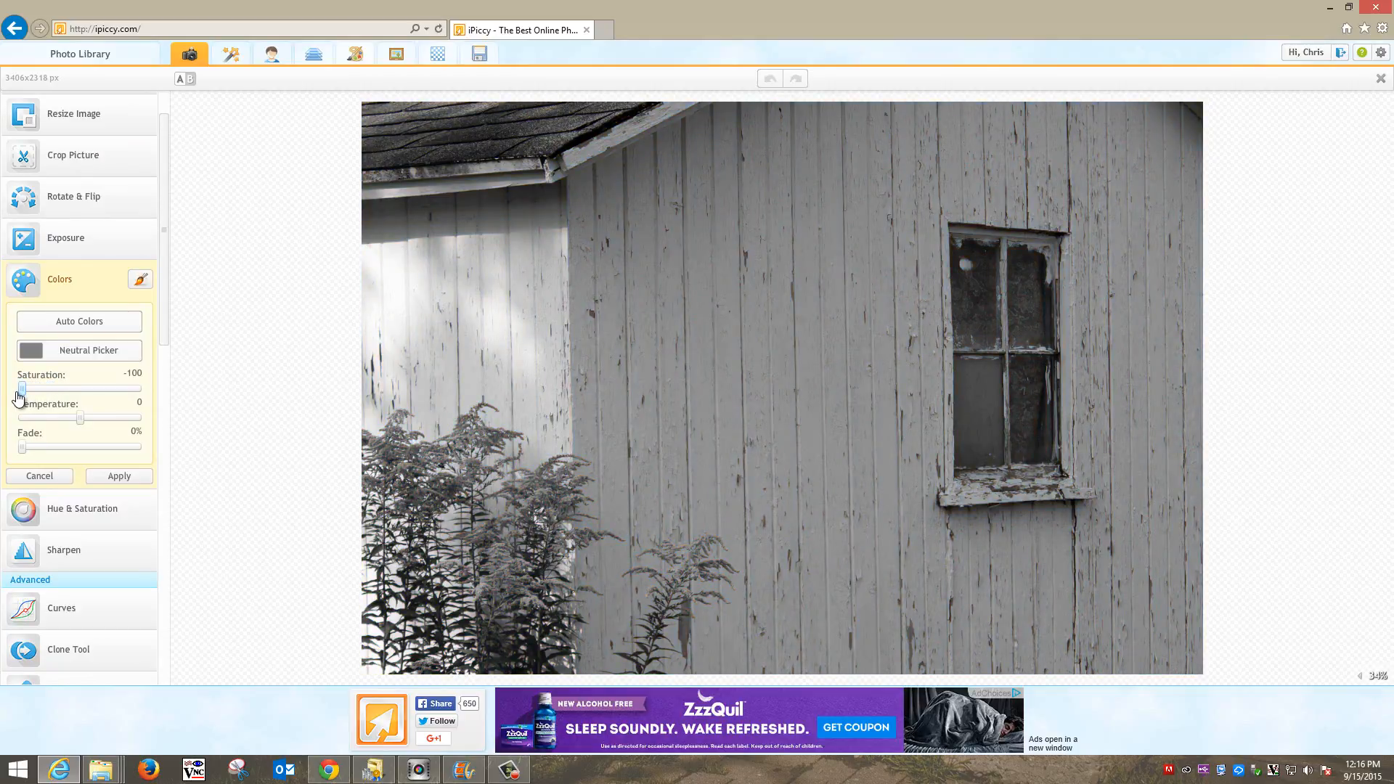
{"action": "left_click_drag", "start_coordinate": [19, 398], "coordinate": [75, 436]}
{"action": "left_click", "coordinate": [101, 477]}
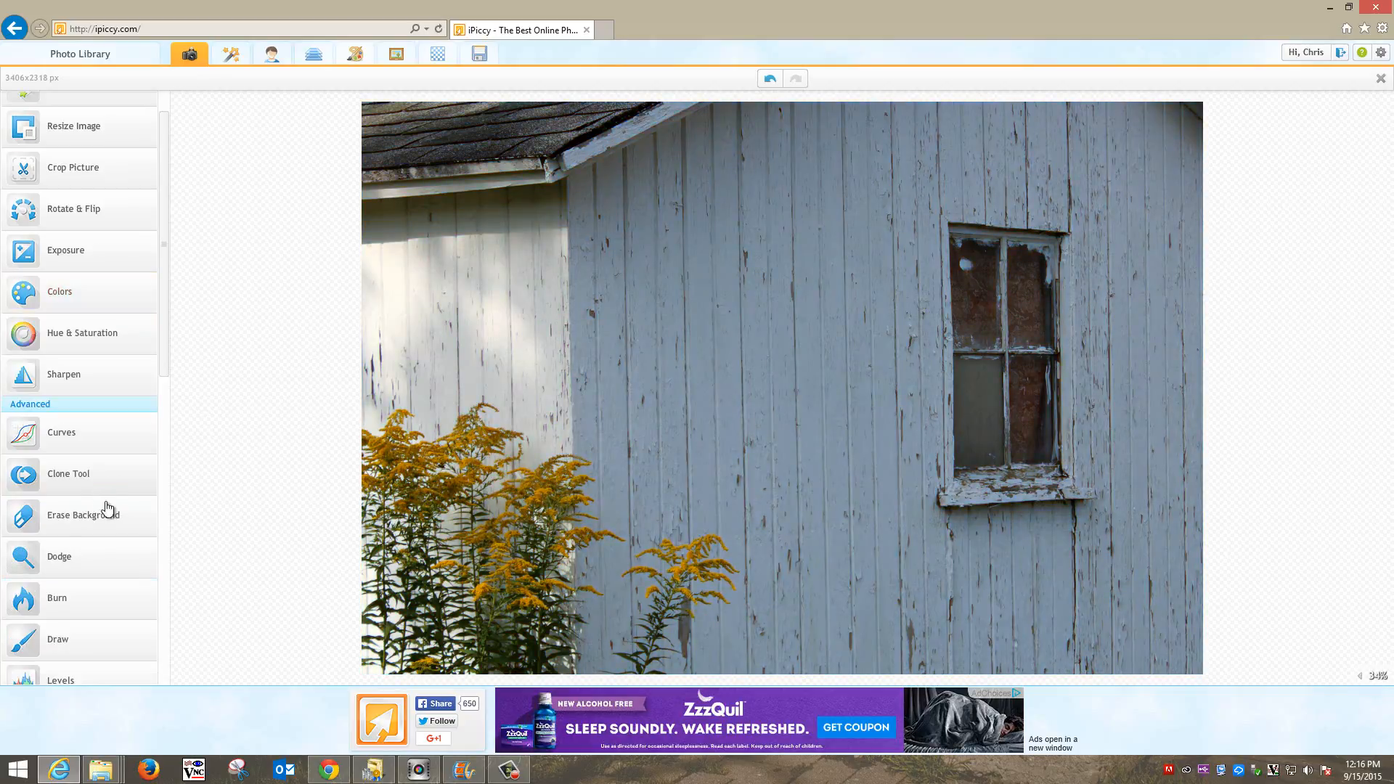
{"action": "scroll", "coordinate": [137, 529], "scroll_direction": "down", "scroll_amount": 3}
{"action": "scroll", "coordinate": [198, 143], "scroll_direction": "up", "scroll_amount": 2}
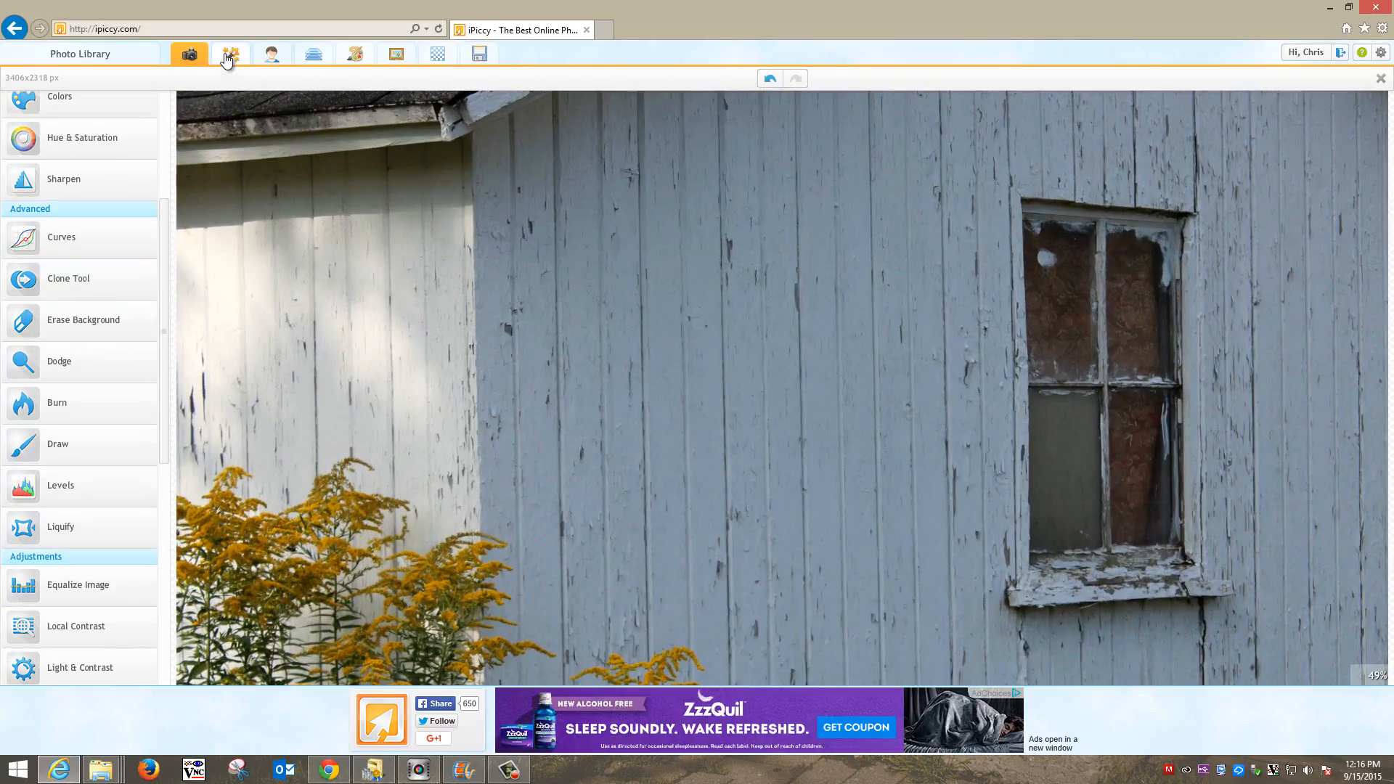
{"action": "scroll", "coordinate": [302, 337], "scroll_direction": "up", "scroll_amount": 2}
{"action": "scroll", "coordinate": [302, 337], "scroll_direction": "down", "scroll_amount": 4}
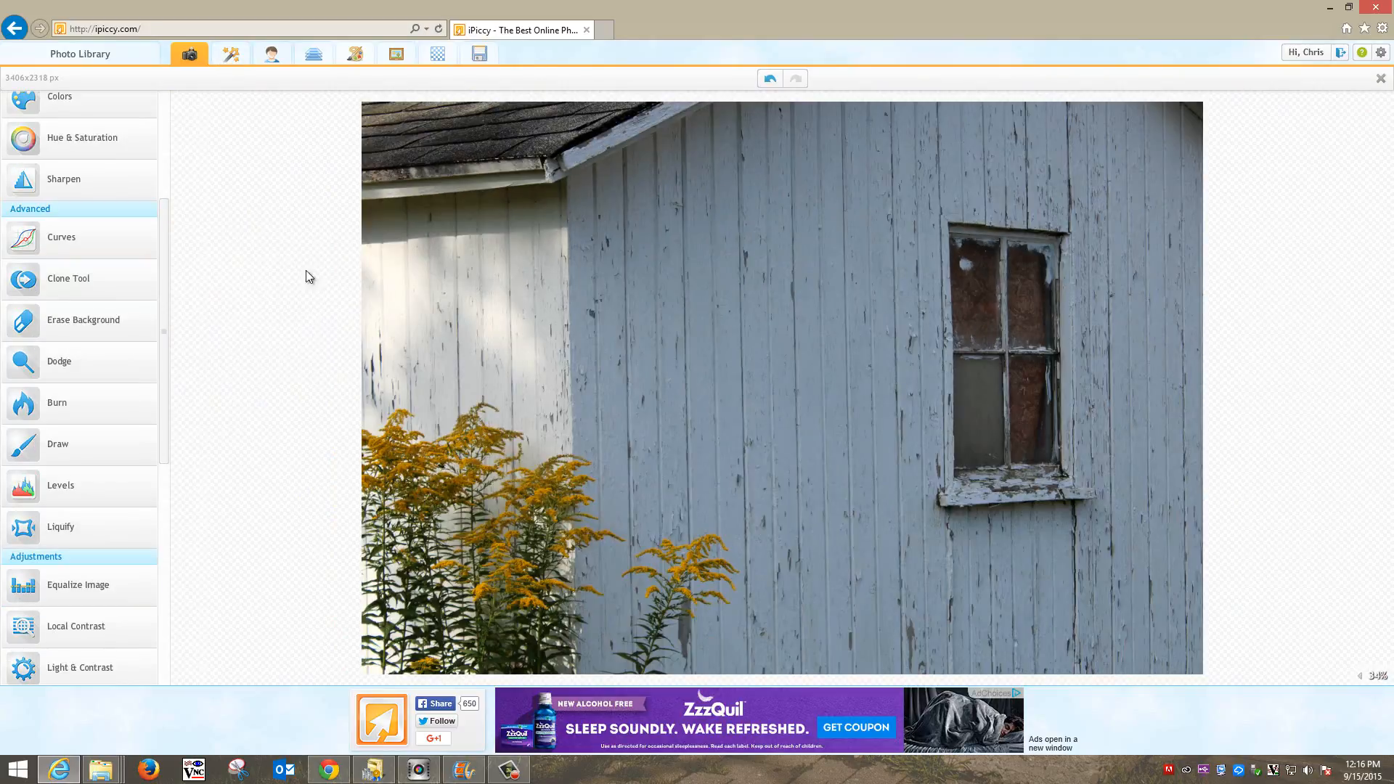
Preview the Sepia effect on the photo with an adjusted sepia tone, and discard it
{"action": "left_click", "coordinate": [232, 55]}
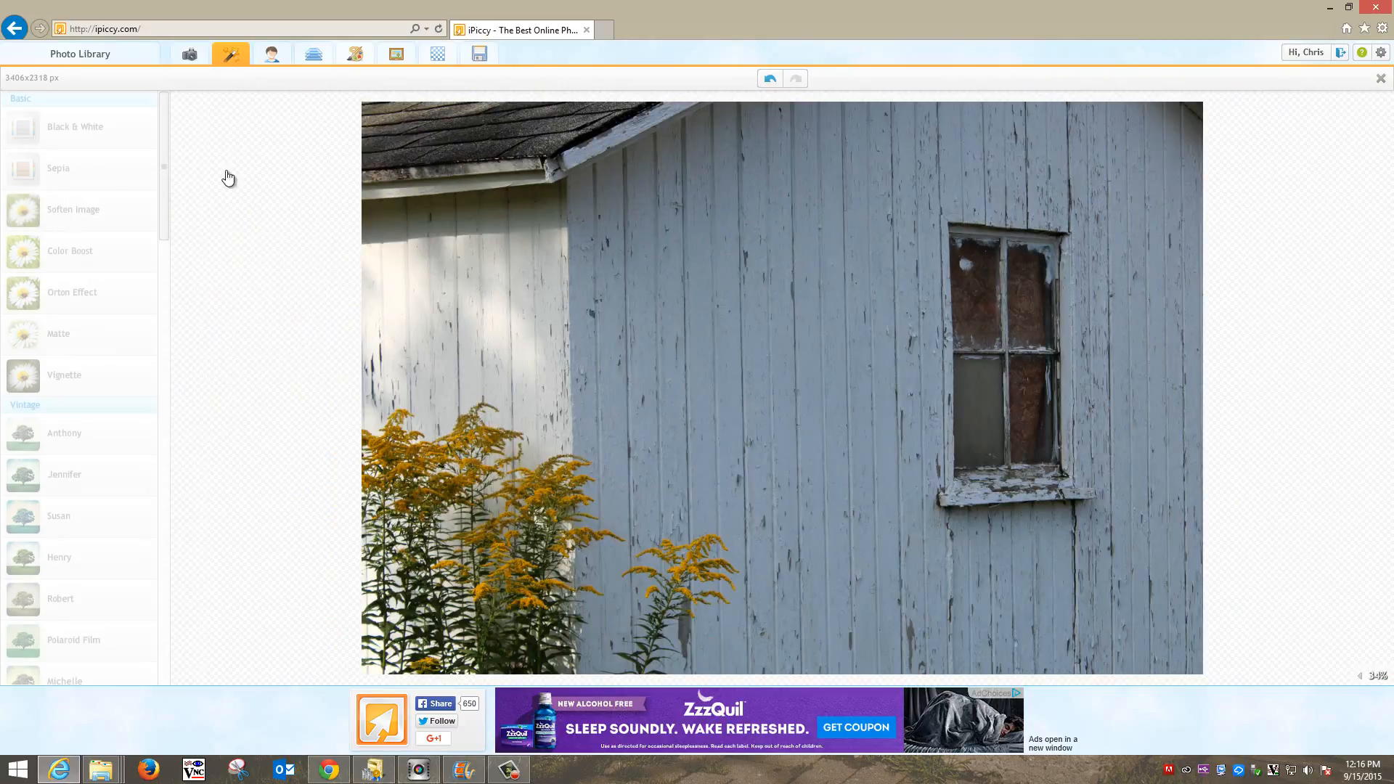
{"action": "left_click", "coordinate": [100, 167]}
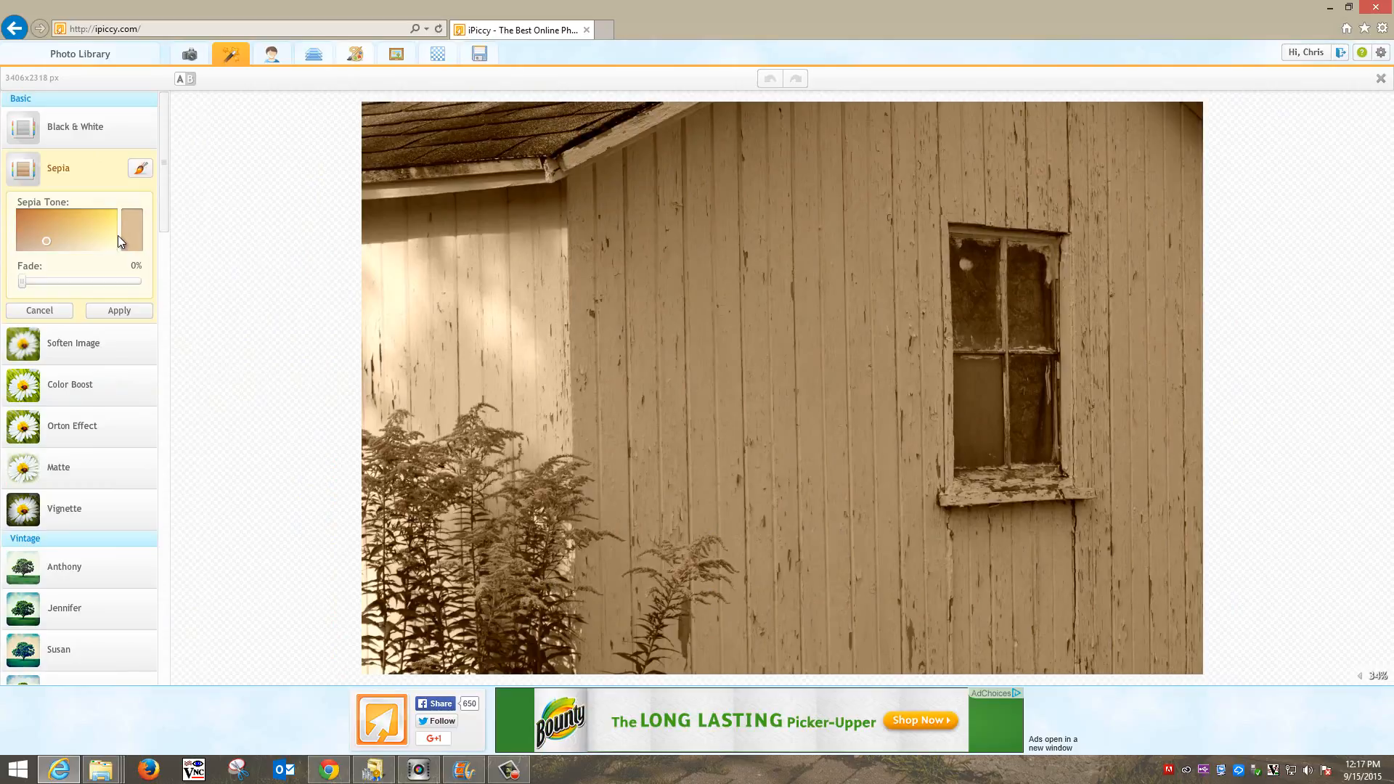
{"action": "mouse_move", "coordinate": [48, 241]}
{"action": "left_mouse_down"}
{"action": "mouse_move", "coordinate": [32, 224]}
{"action": "mouse_move", "coordinate": [85, 230]}
{"action": "mouse_move", "coordinate": [76, 251]}
{"action": "mouse_move", "coordinate": [83, 223]}
{"action": "mouse_move", "coordinate": [53, 221]}
{"action": "left_mouse_up"}
{"action": "left_click", "coordinate": [62, 233]}
{"action": "left_click", "coordinate": [46, 318]}
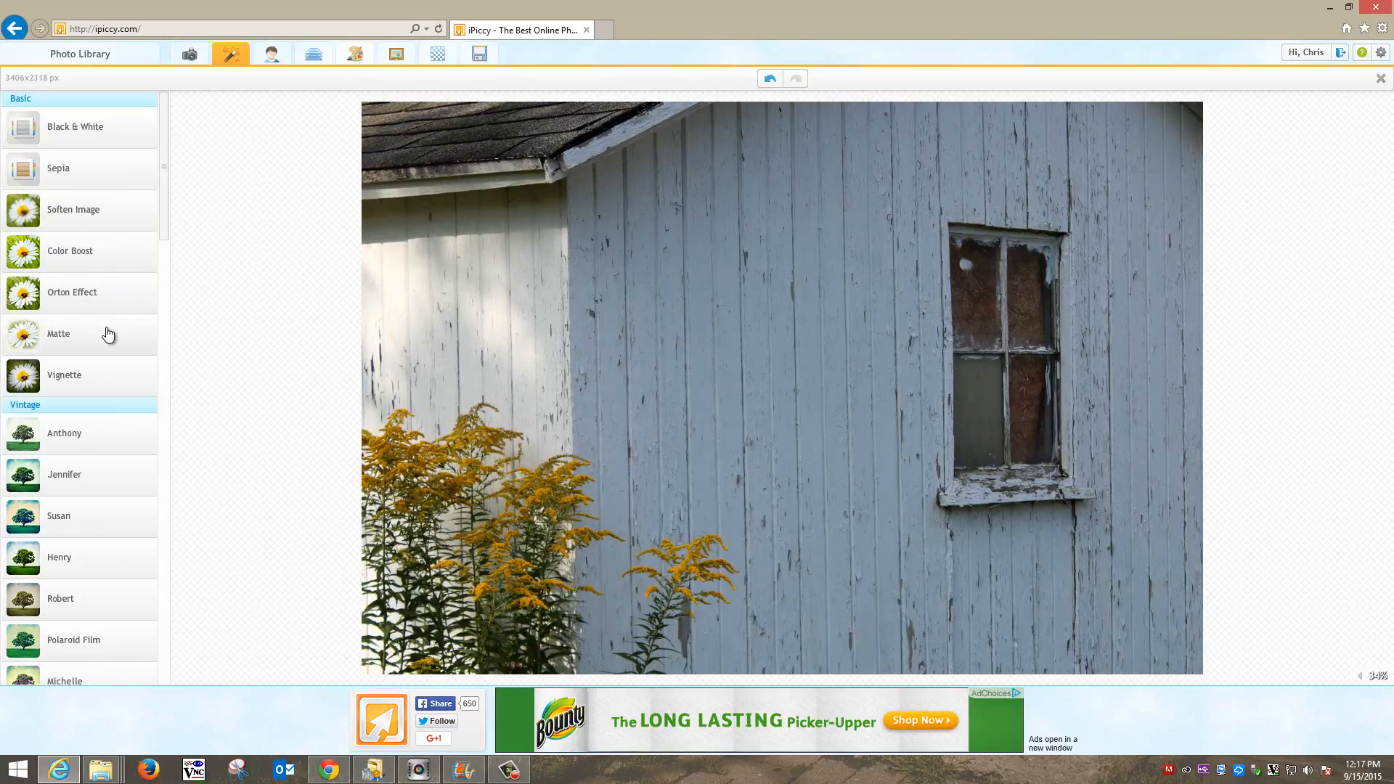
Preview the Vignette effect and the Robert vintage effect on the photo, discarding each one
{"action": "left_click", "coordinate": [86, 386]}
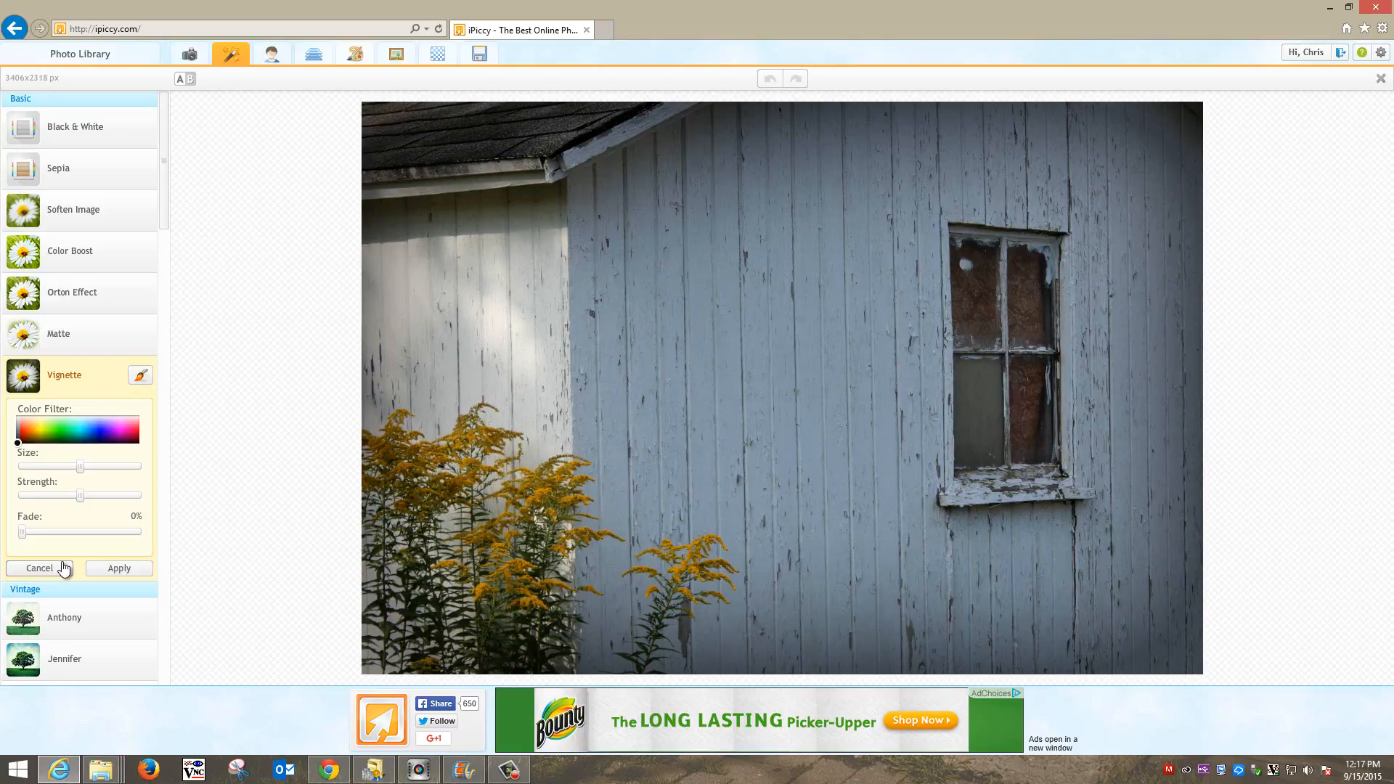
{"action": "left_click", "coordinate": [40, 568]}
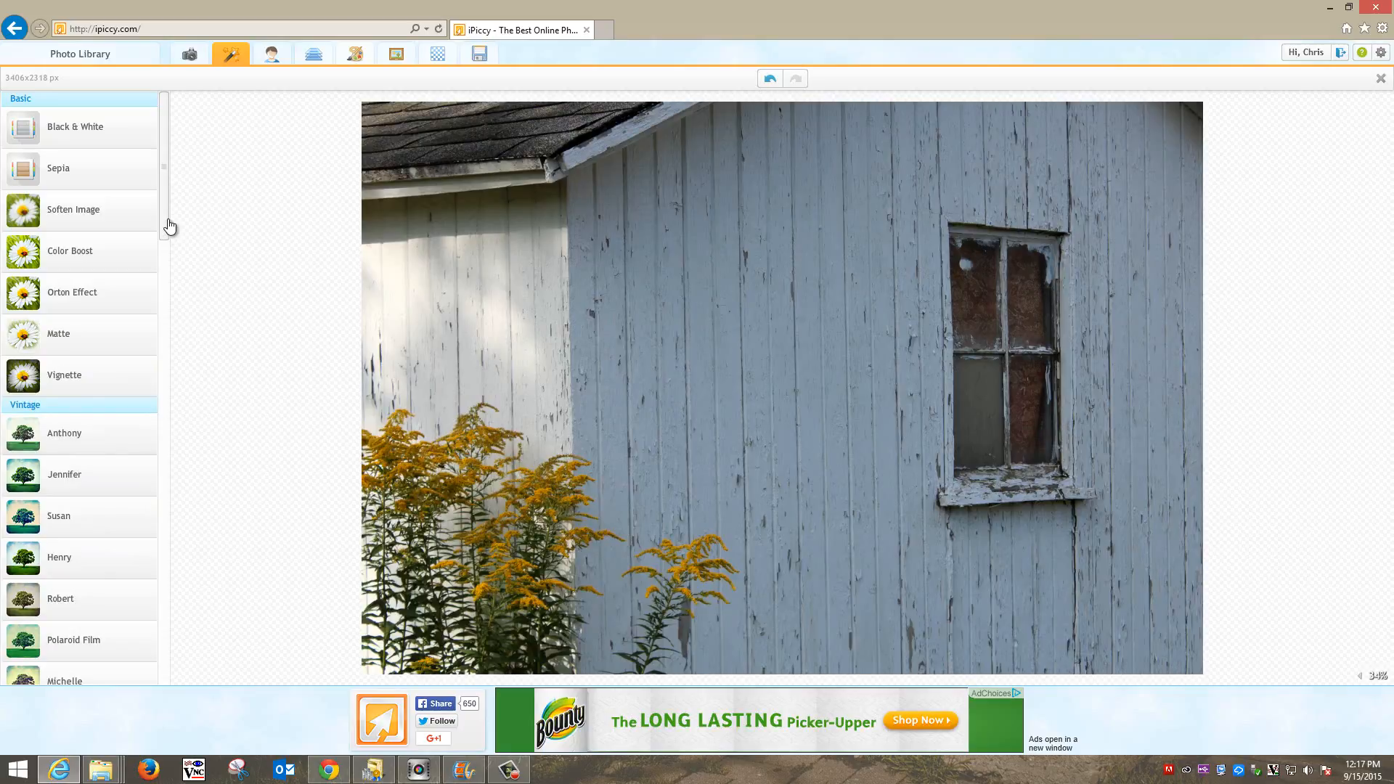
{"action": "left_click_drag", "start_coordinate": [168, 224], "coordinate": [165, 280]}
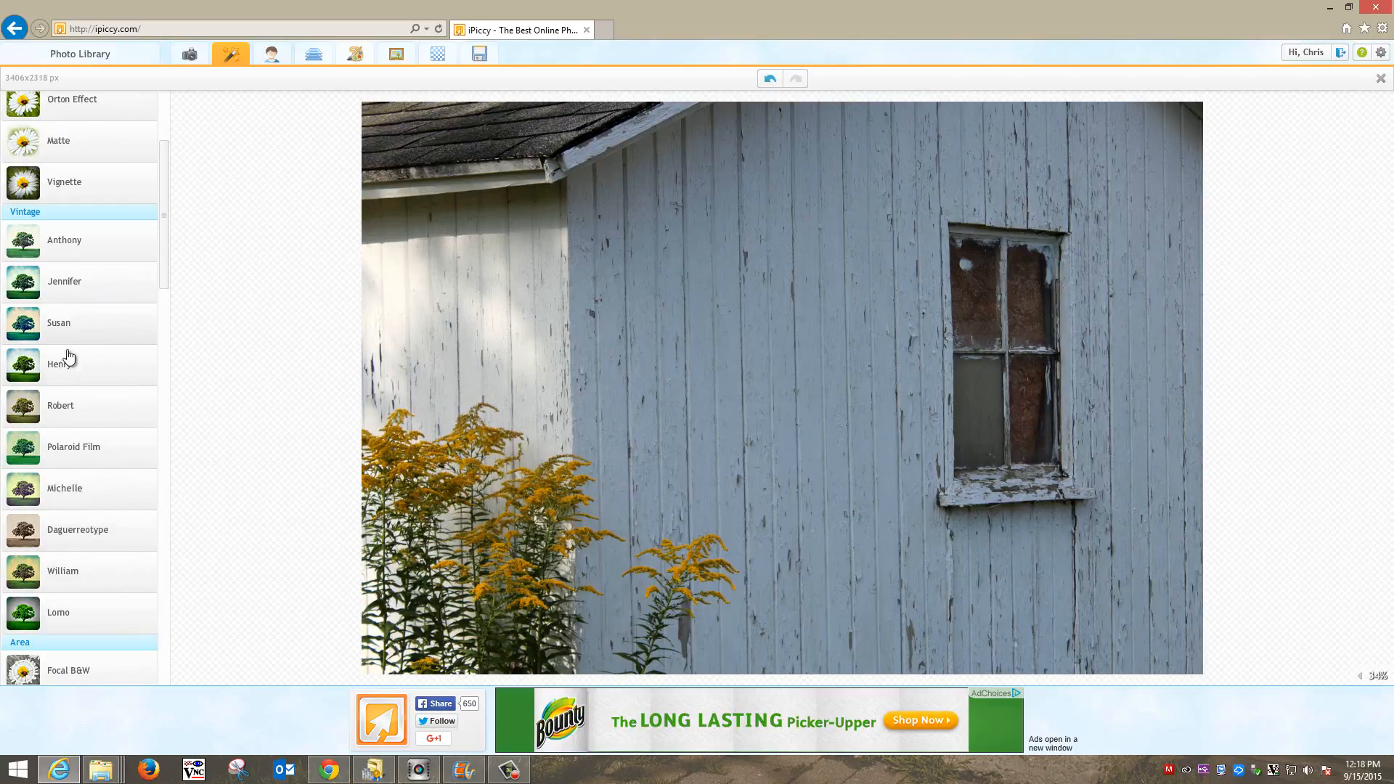
{"action": "left_click", "coordinate": [32, 413]}
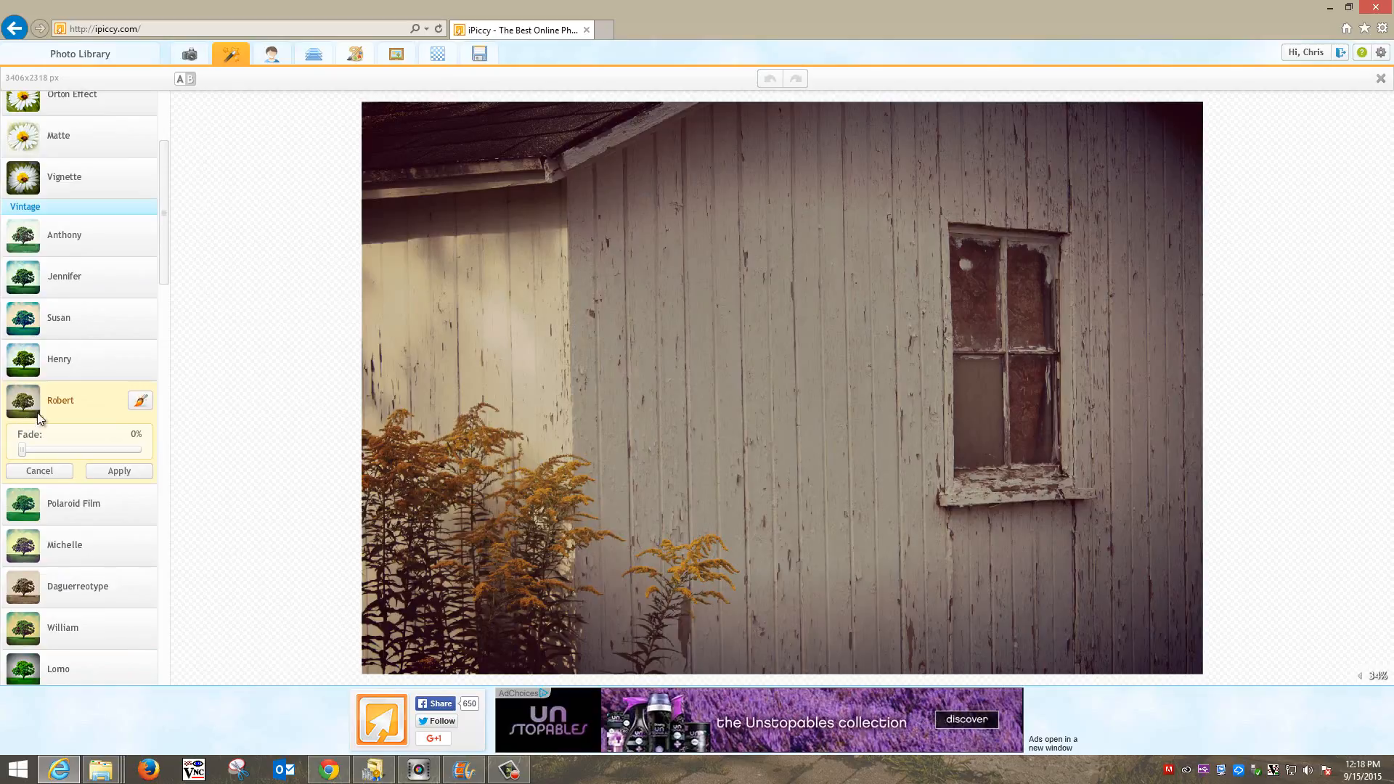
{"action": "left_click", "coordinate": [44, 471]}
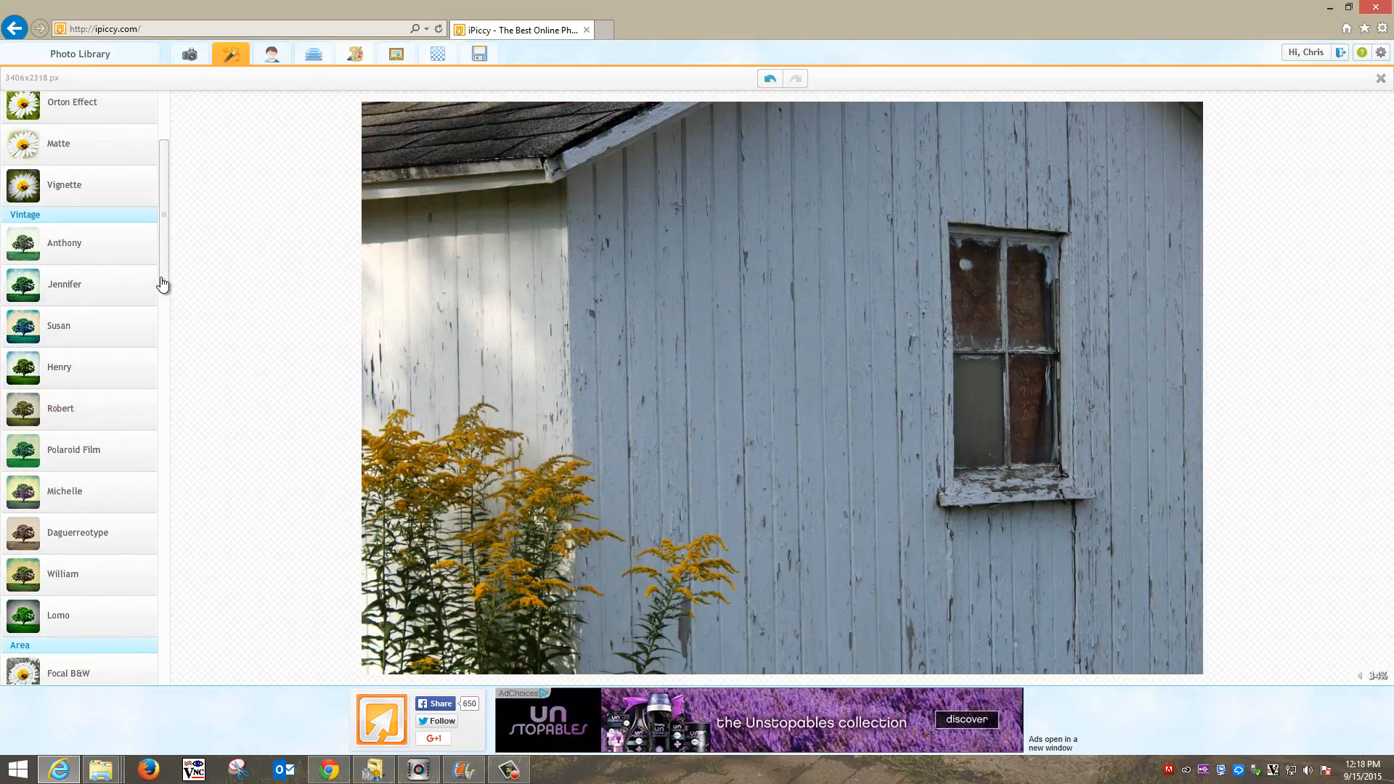
Preview the Daguerreotype vintage effect on the photo and discard it
{"action": "scroll", "coordinate": [164, 294], "scroll_direction": "down", "scroll_amount": 1}
{"action": "scroll", "coordinate": [166, 299], "scroll_direction": "down", "scroll_amount": 1}
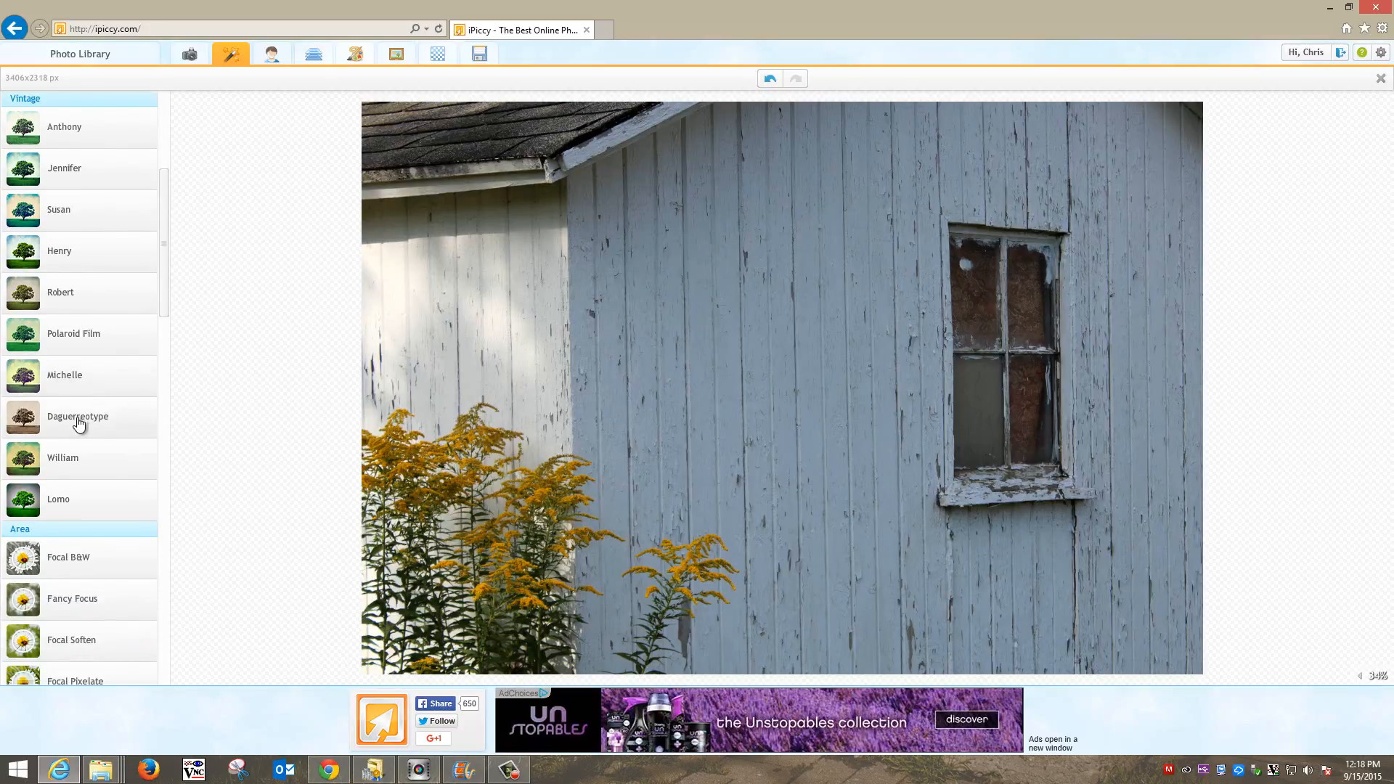
{"action": "left_click", "coordinate": [90, 418]}
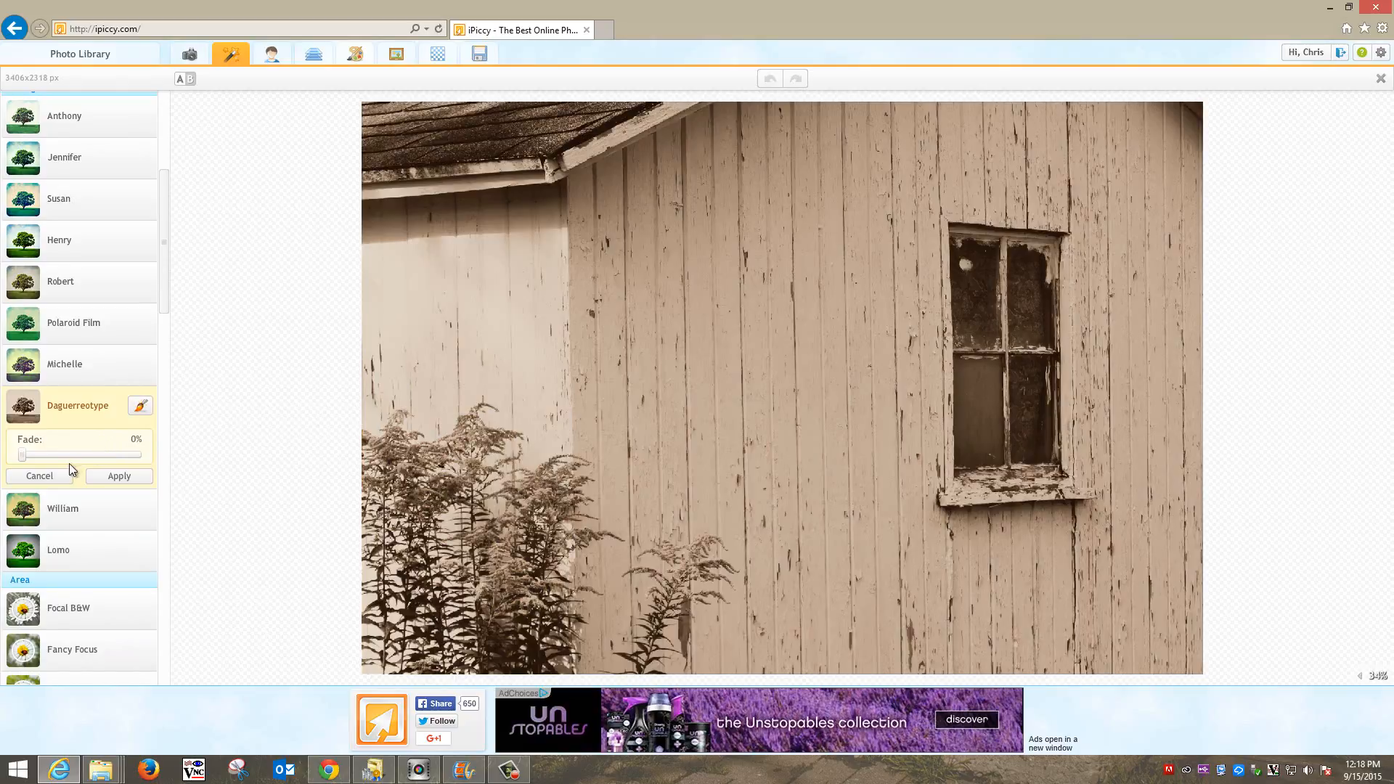
{"action": "left_click", "coordinate": [55, 476]}
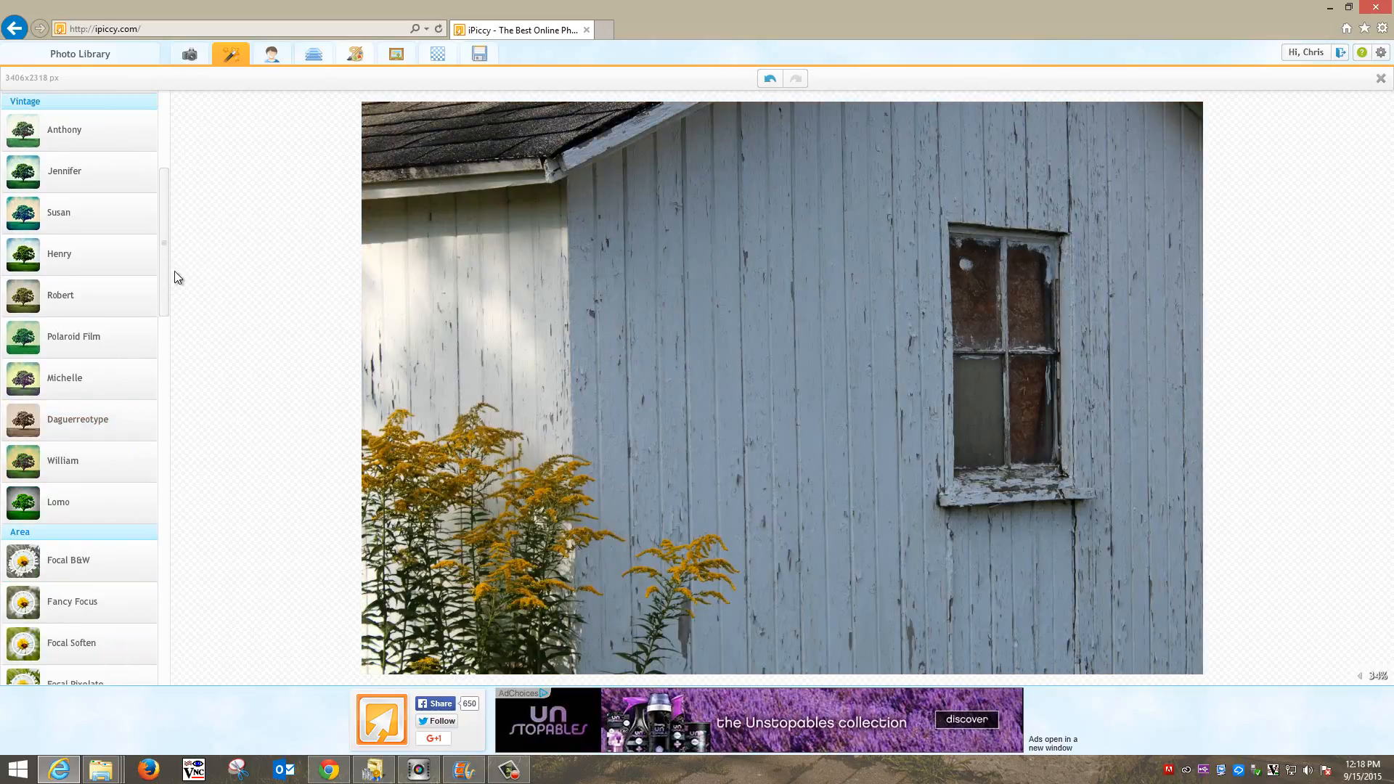
Preview the Gritty color effect on the photo and discard it
{"action": "left_click_drag", "start_coordinate": [171, 302], "coordinate": [174, 383]}
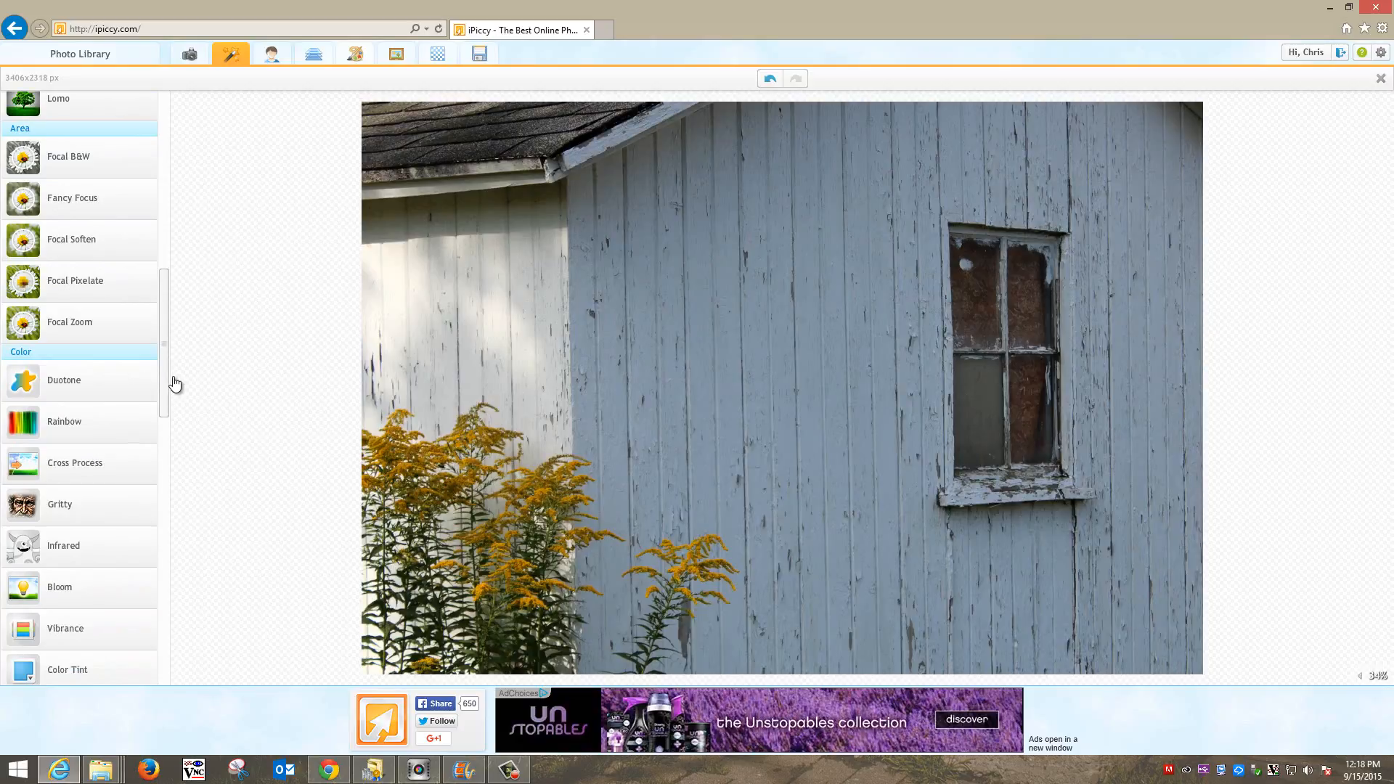
{"action": "scroll", "coordinate": [175, 383], "scroll_direction": "up", "scroll_amount": 1}
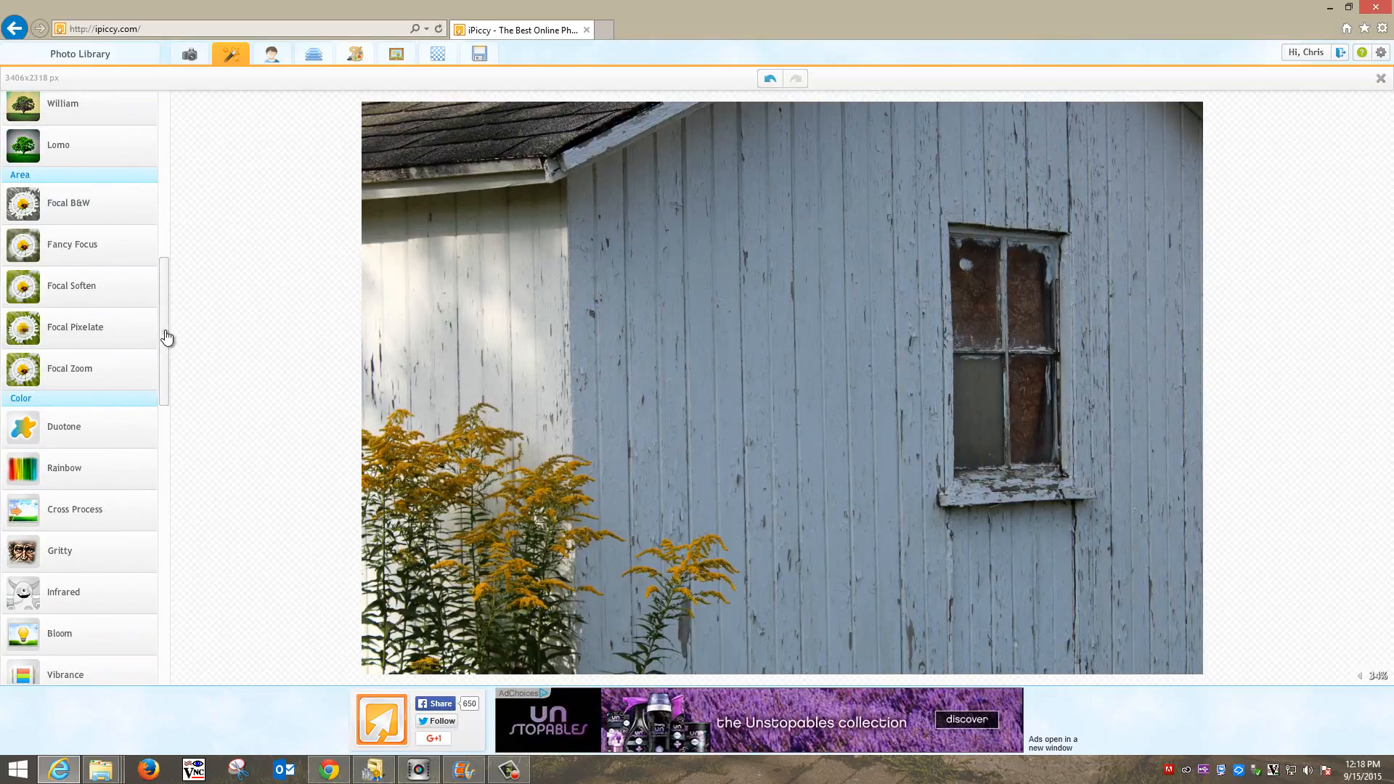
{"action": "left_click_drag", "start_coordinate": [167, 336], "coordinate": [164, 361]}
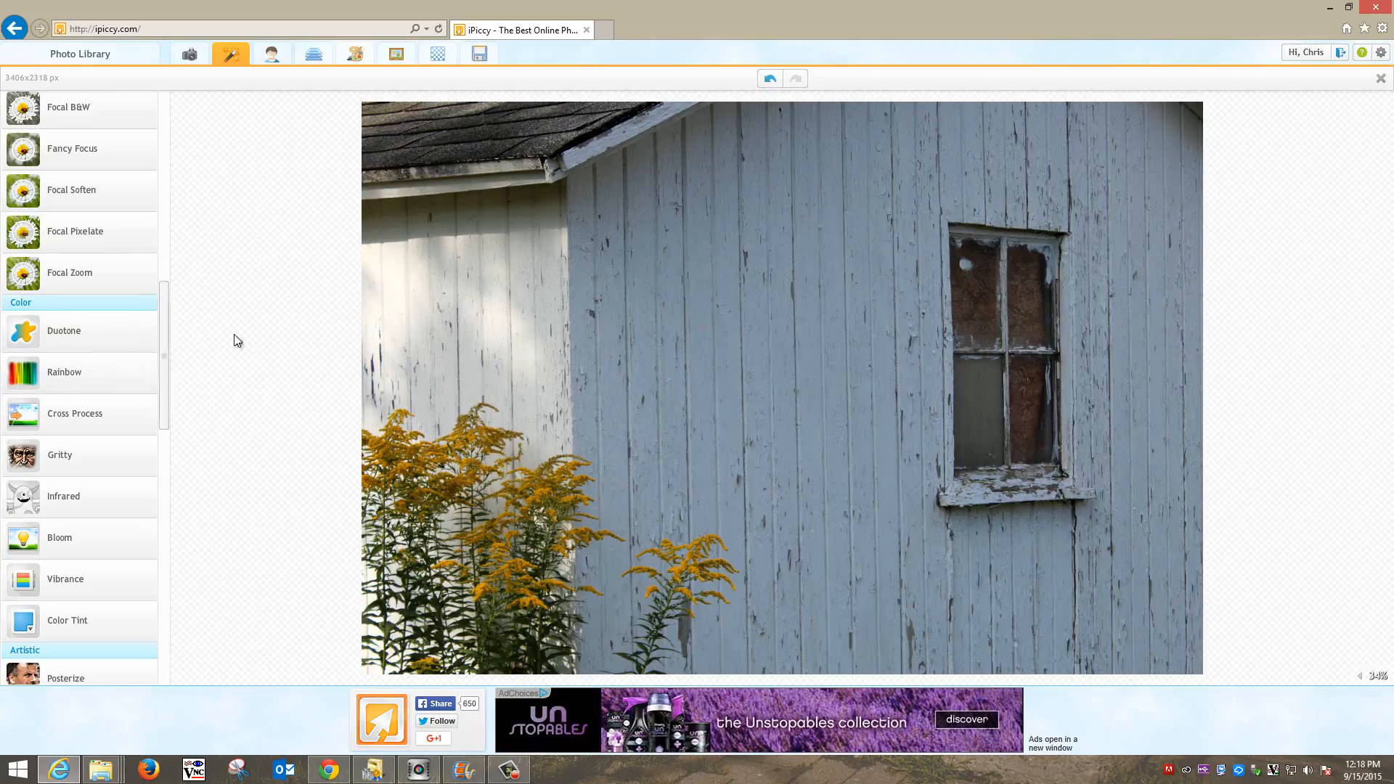
{"action": "left_click", "coordinate": [81, 453]}
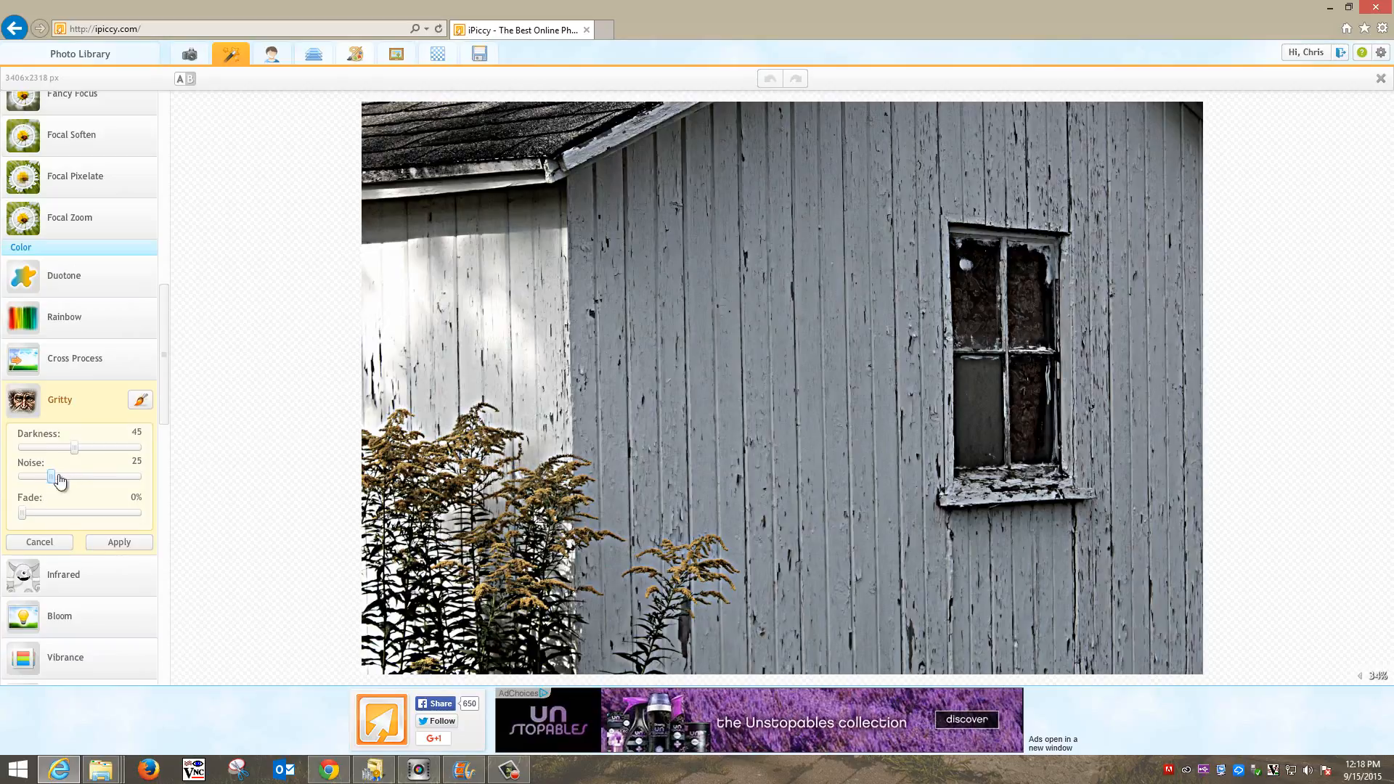
{"action": "left_click", "coordinate": [50, 542]}
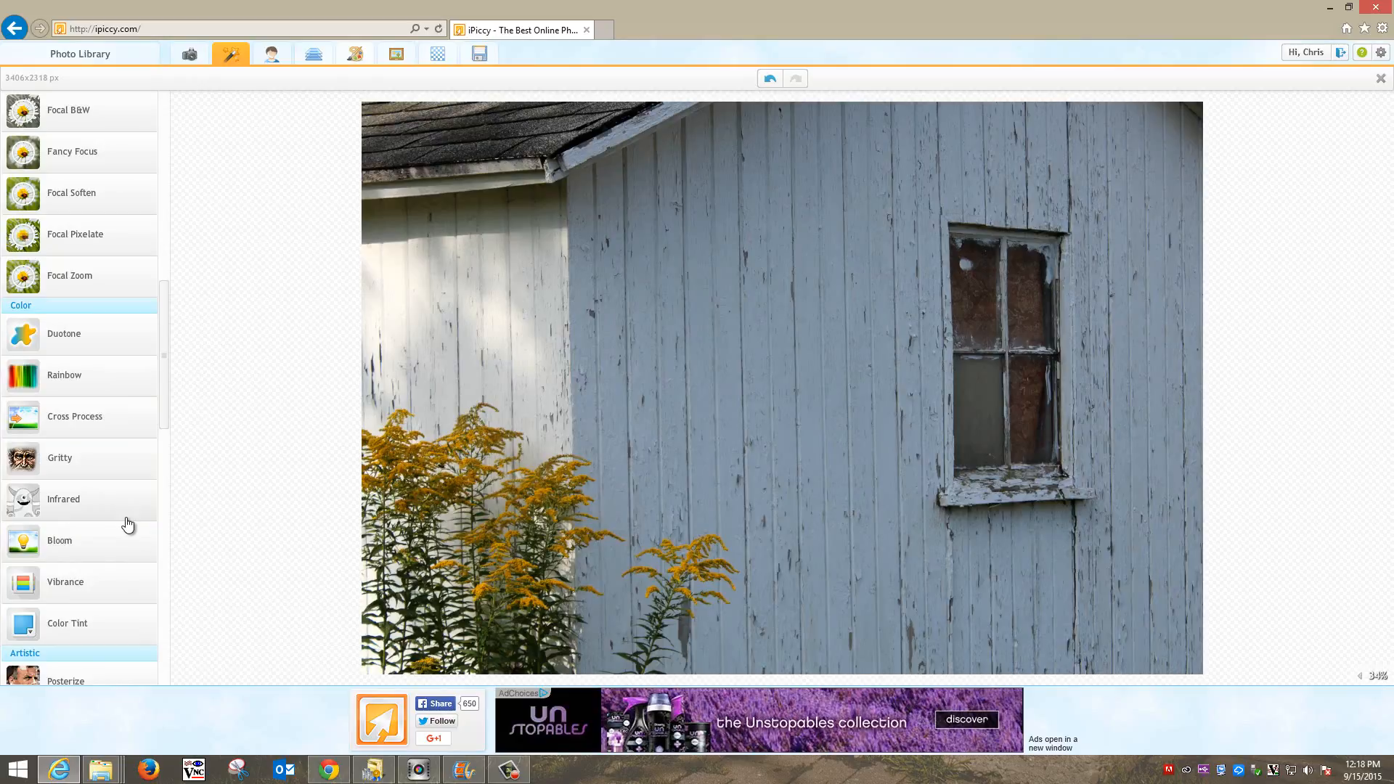
Preview the CinemaScope artistic effect with the photo letterboxed, and discard it
{"action": "scroll", "coordinate": [127, 523], "scroll_direction": "down", "scroll_amount": 2}
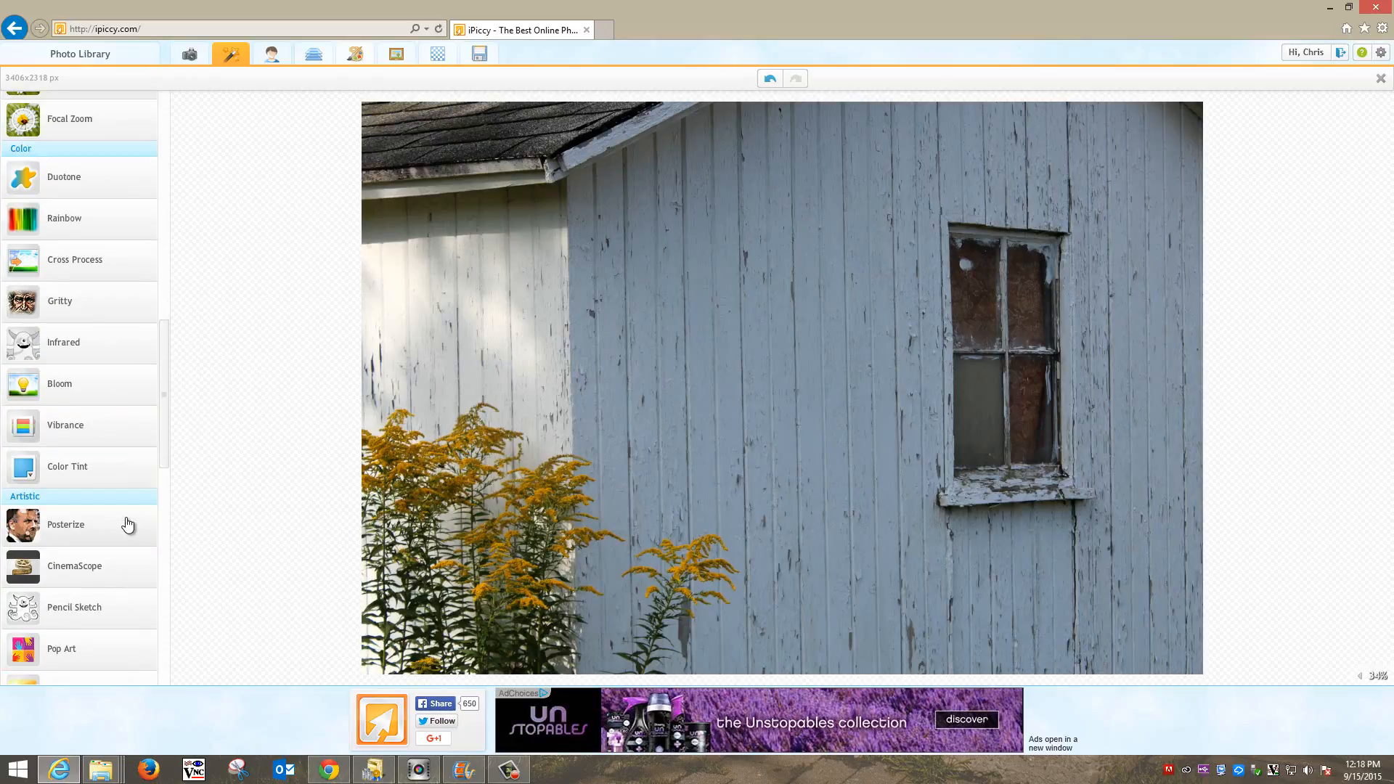
{"action": "left_click", "coordinate": [80, 574]}
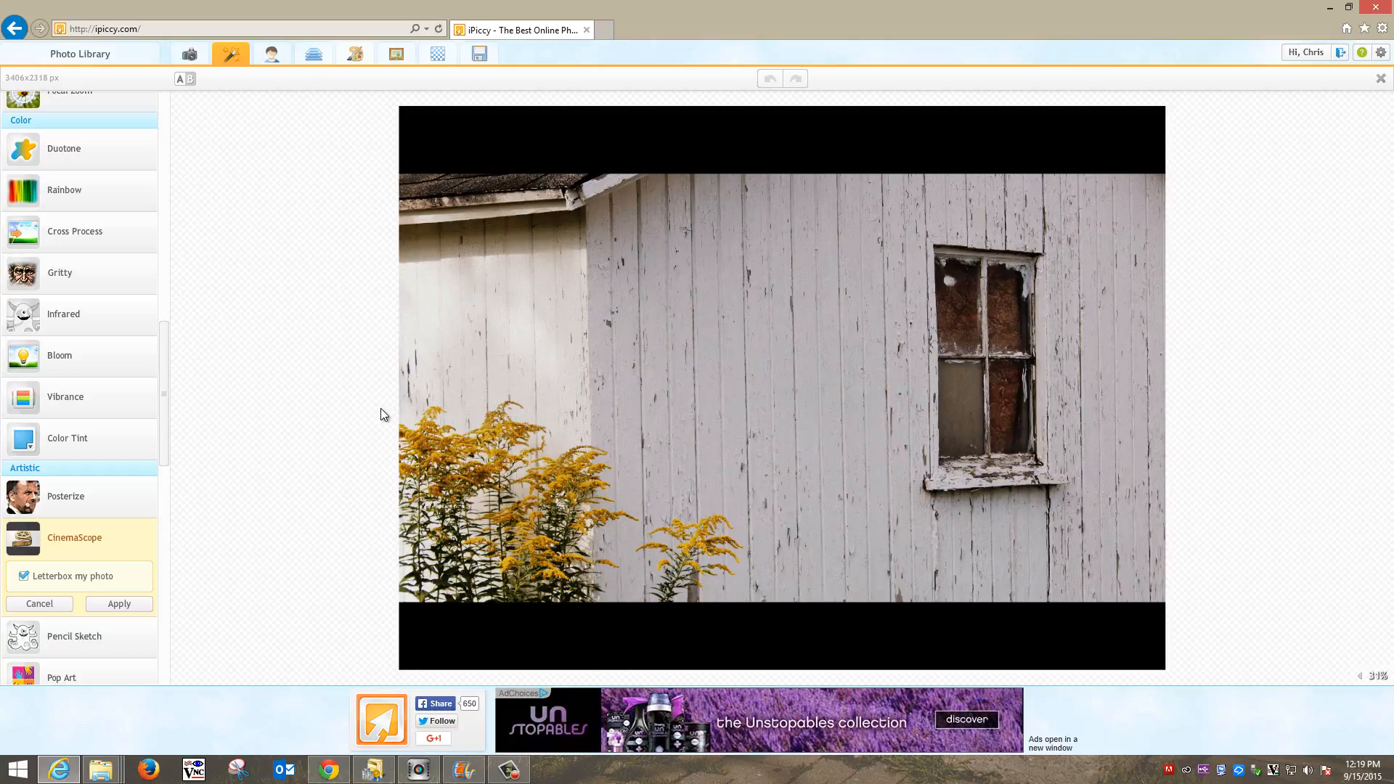
{"action": "left_click", "coordinate": [62, 604]}
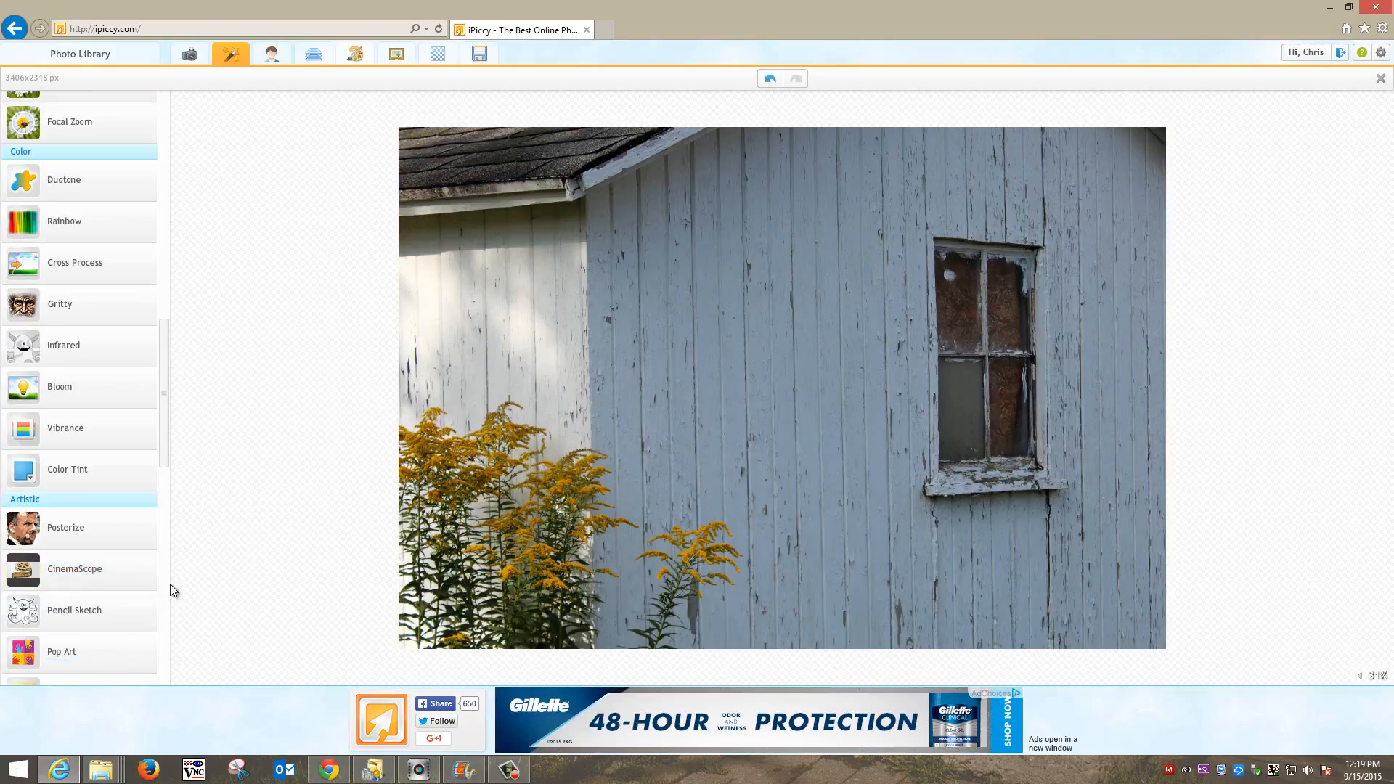
Preview the textured Old Photo effect in Sepia with the Just old setting, and discard it
{"action": "scroll", "coordinate": [171, 520], "scroll_direction": "down", "scroll_amount": 3}
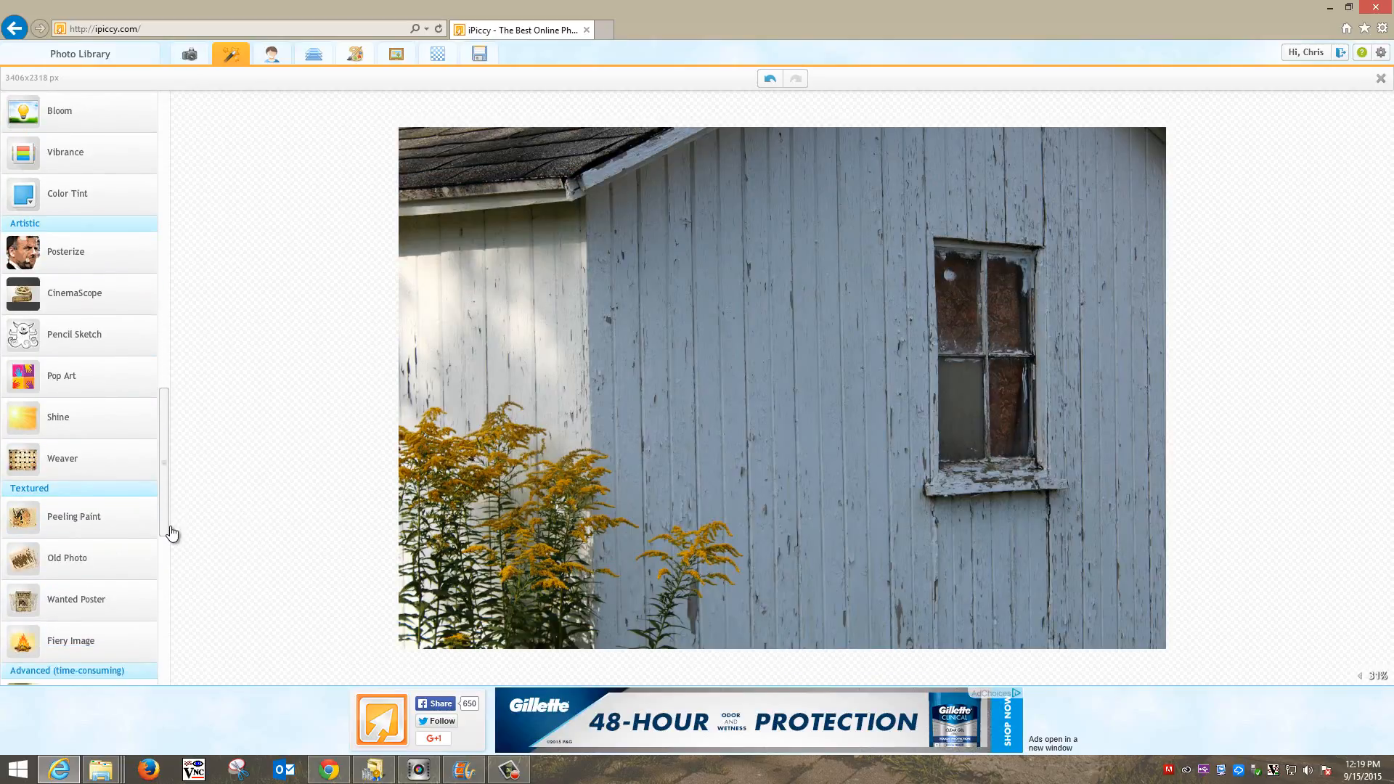
{"action": "left_click", "coordinate": [82, 566]}
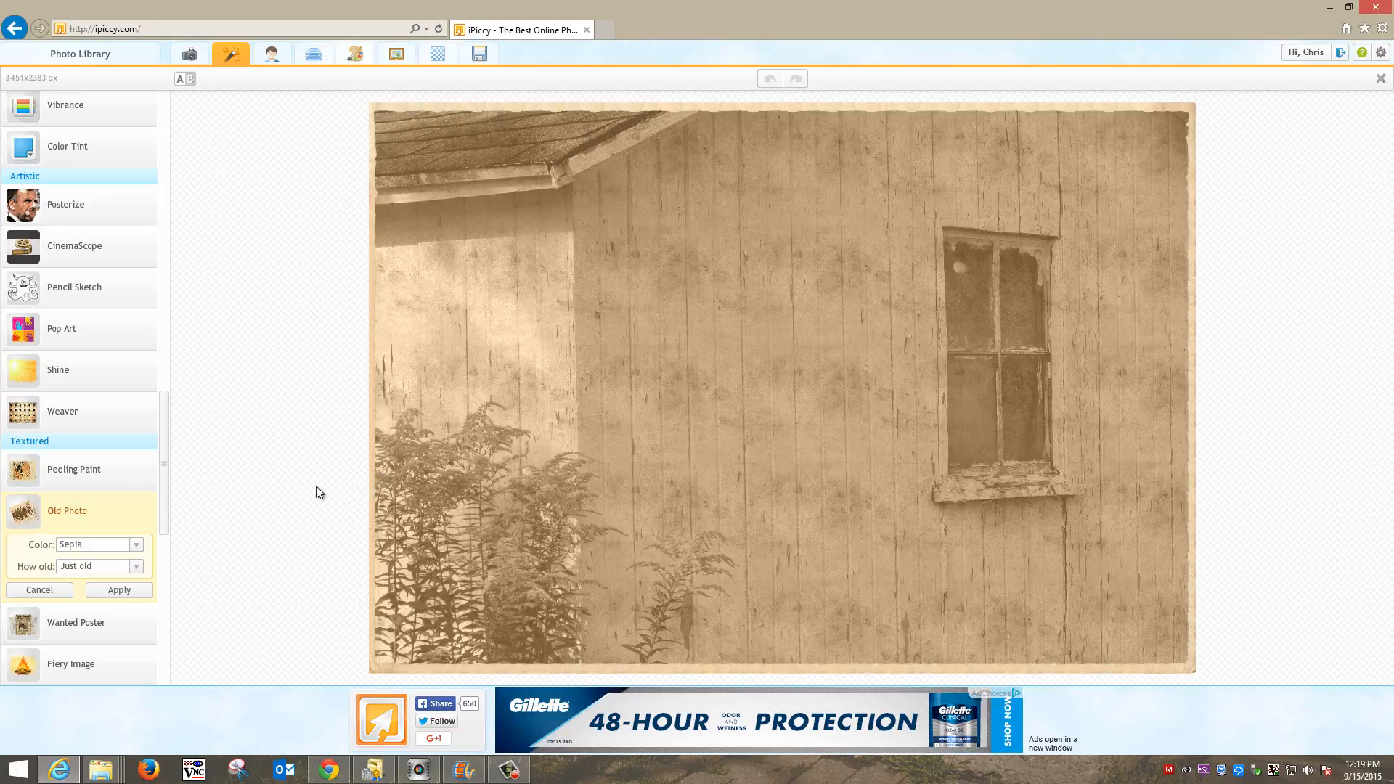
{"action": "left_click", "coordinate": [60, 596]}
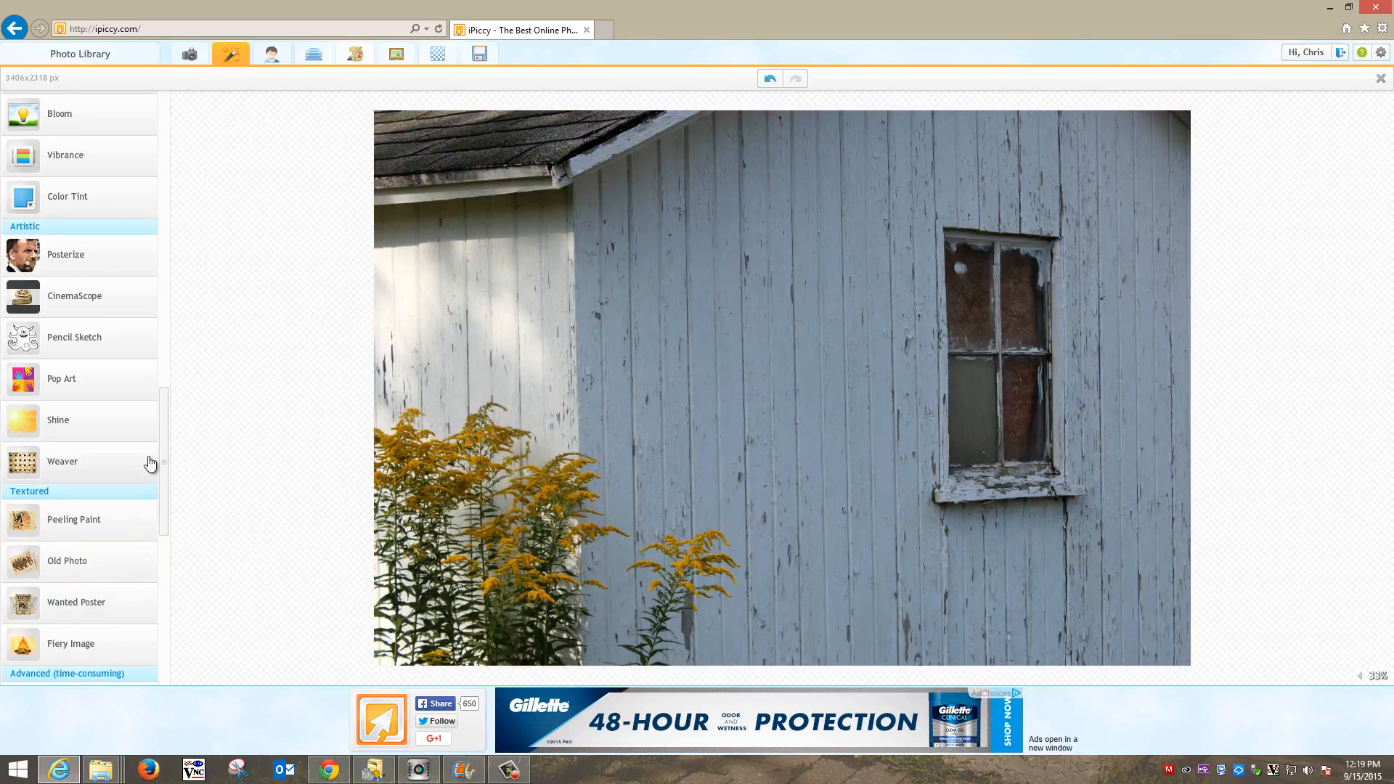
Preview the advanced HDR Picture effect on the photo and discard it
{"action": "left_click_drag", "start_coordinate": [168, 466], "coordinate": [167, 551]}
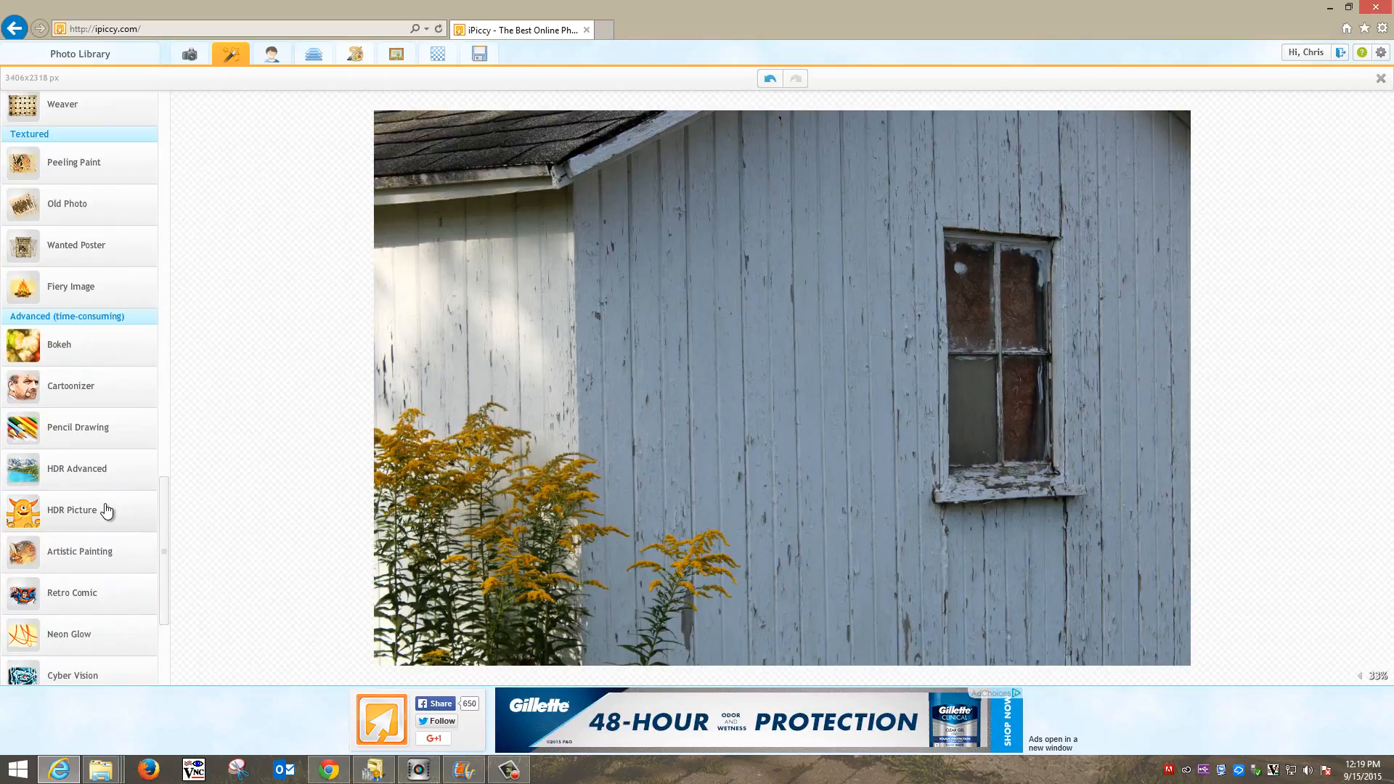
{"action": "left_click", "coordinate": [77, 510]}
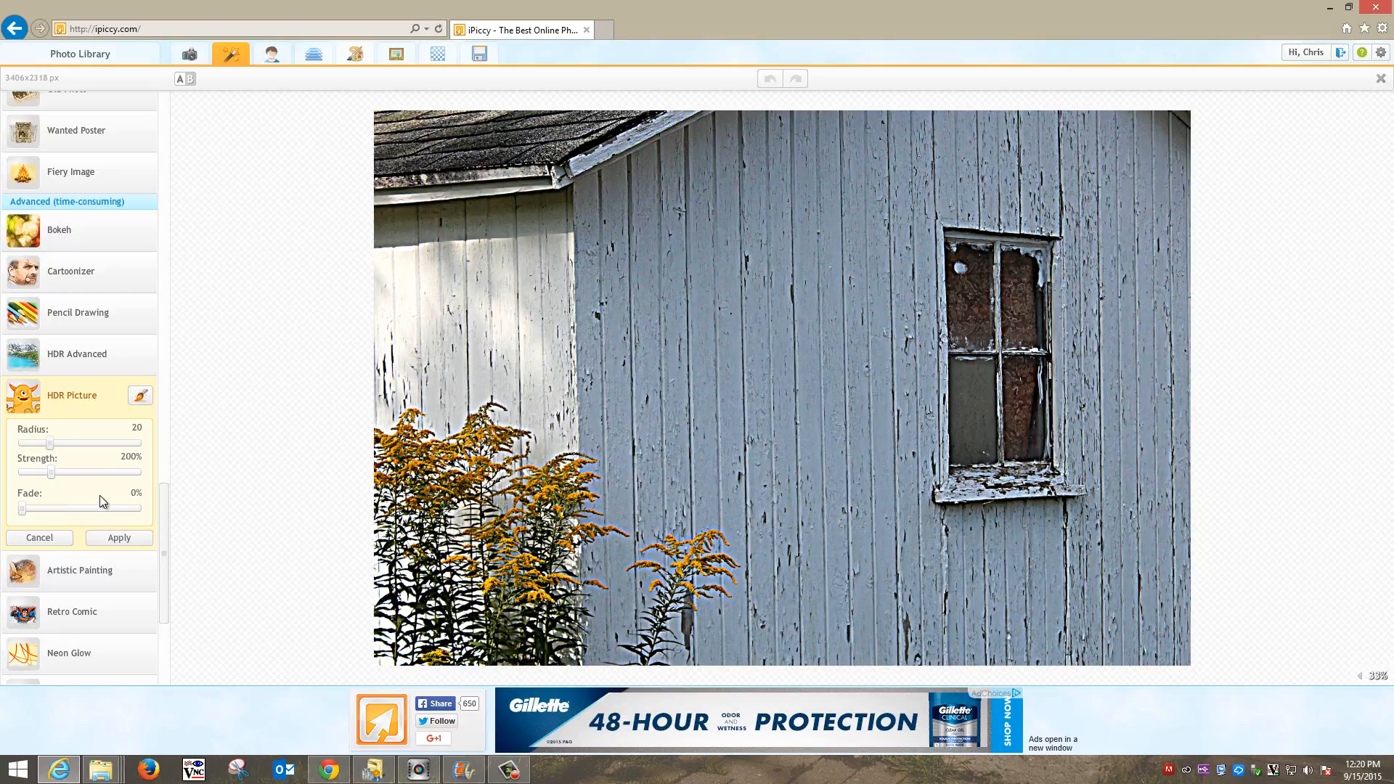
{"action": "left_click", "coordinate": [39, 538]}
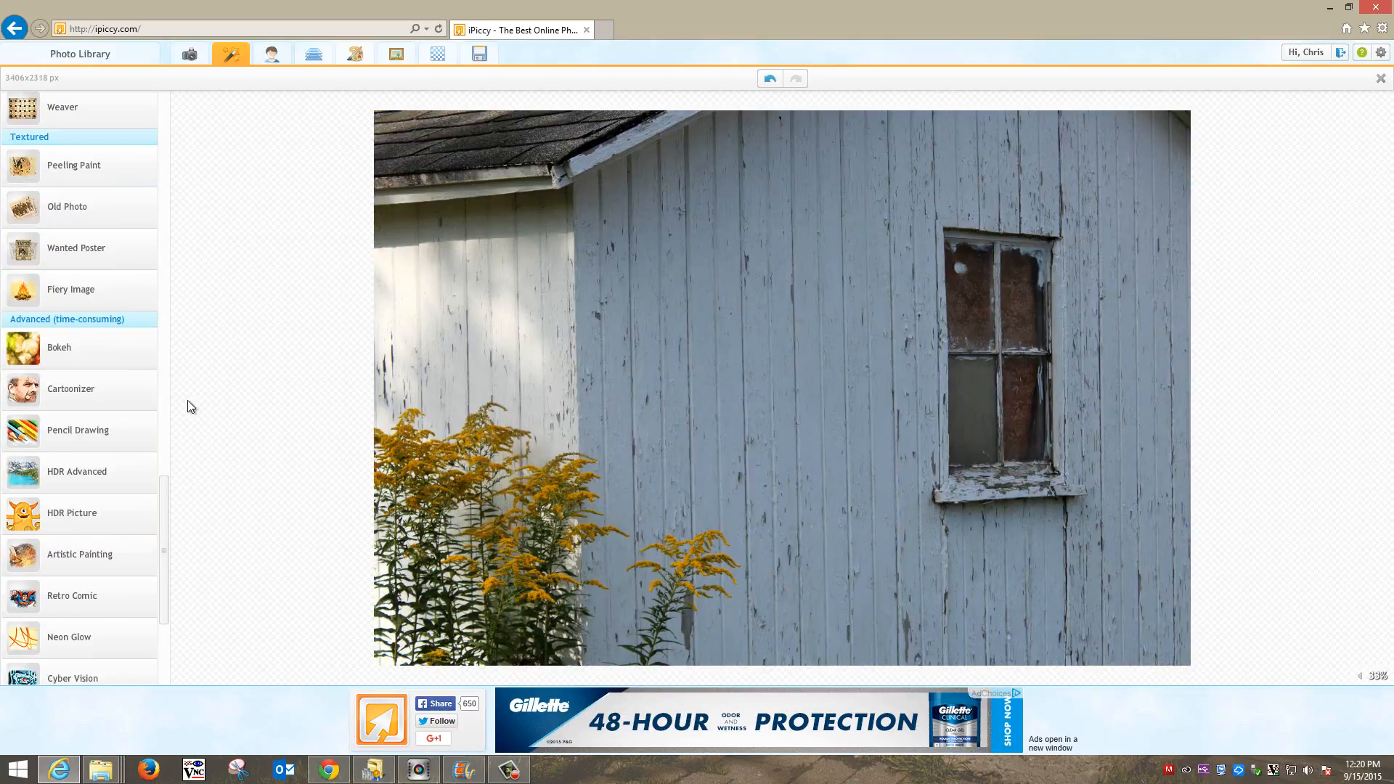
{"action": "mouse_move", "coordinate": [162, 567]}
{"action": "left_mouse_down"}
{"action": "mouse_move", "coordinate": [165, 638]}
{"action": "mouse_move", "coordinate": [180, 254]}
{"action": "left_mouse_up"}
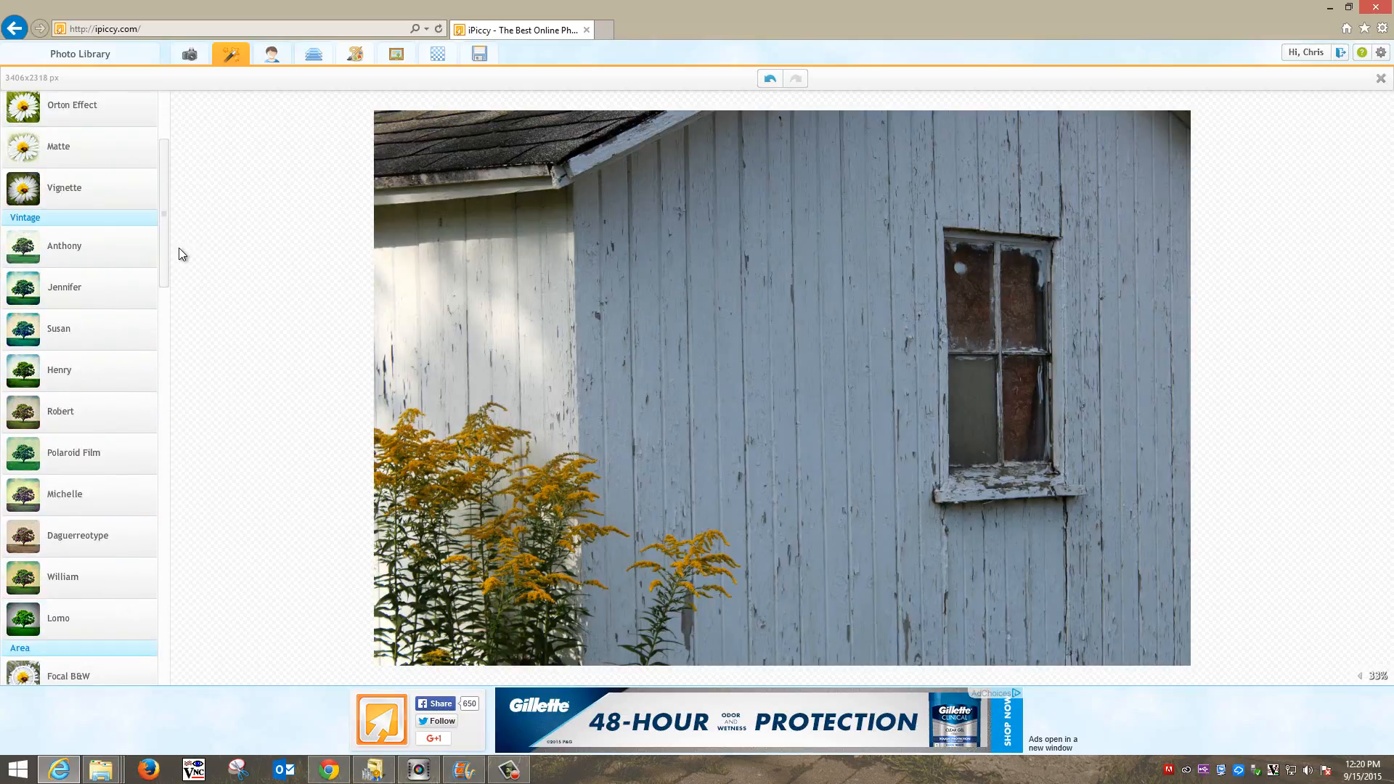
Preview the basic Sepia effect on the building photo
{"action": "left_click", "coordinate": [201, 58]}
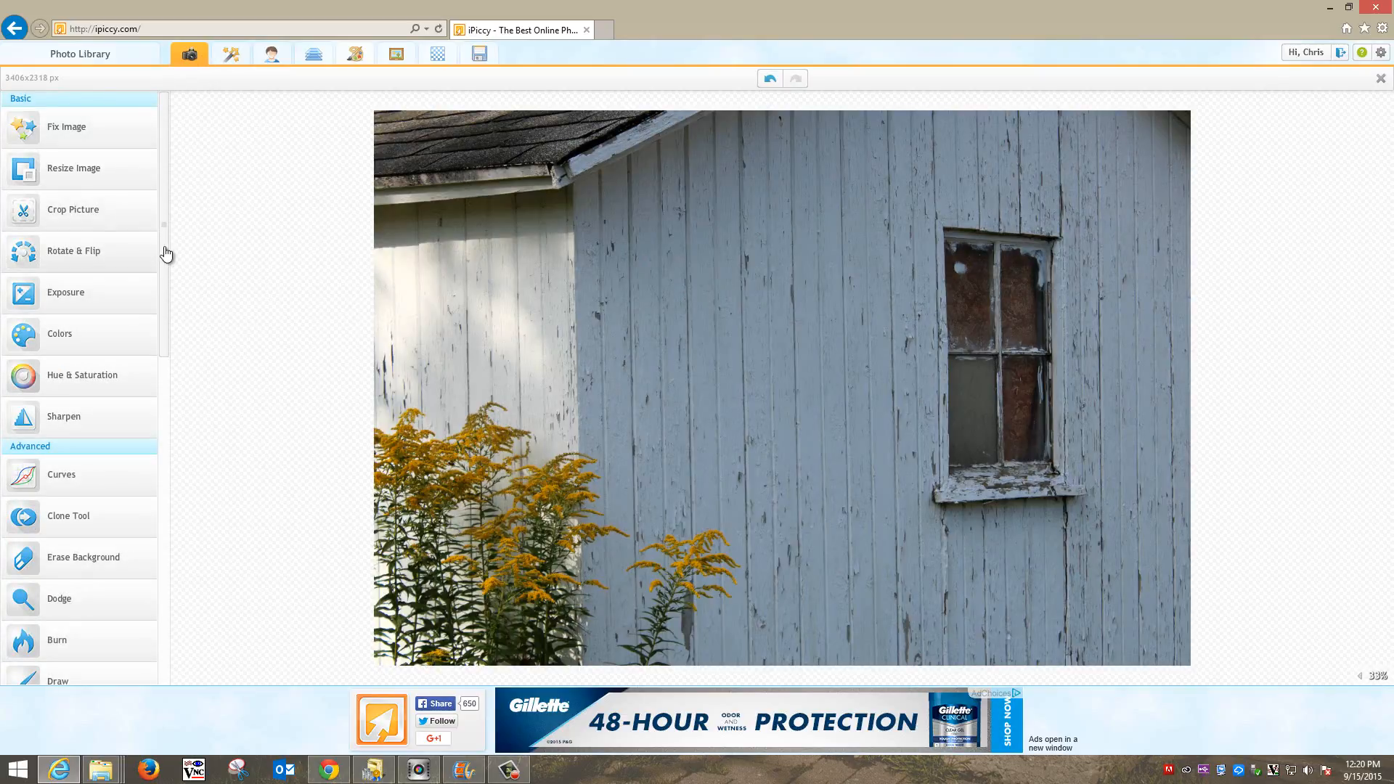
{"action": "mouse_move", "coordinate": [165, 249]}
{"action": "left_mouse_down"}
{"action": "mouse_move", "coordinate": [178, 355]}
{"action": "mouse_move", "coordinate": [180, 219]}
{"action": "left_mouse_up"}
{"action": "left_click", "coordinate": [231, 54]}
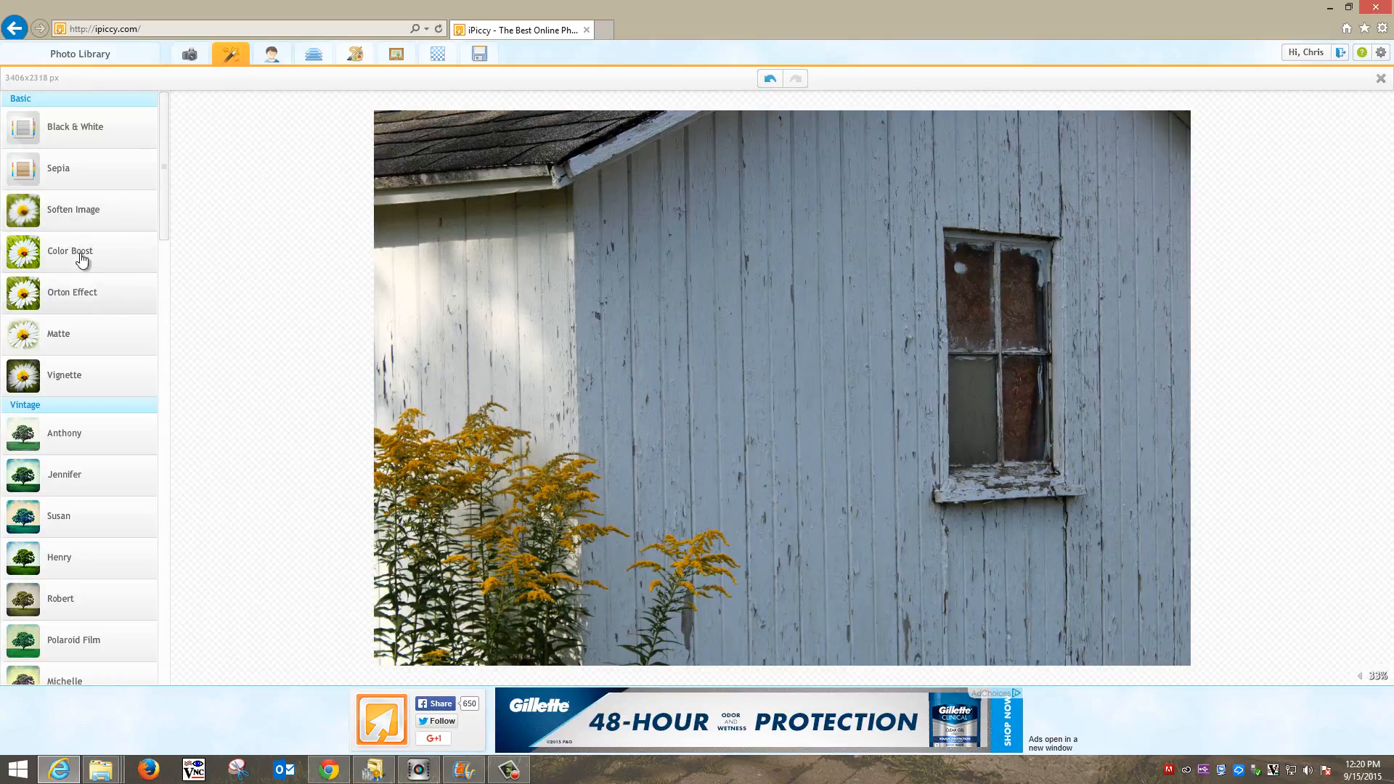
{"action": "left_click", "coordinate": [90, 174]}
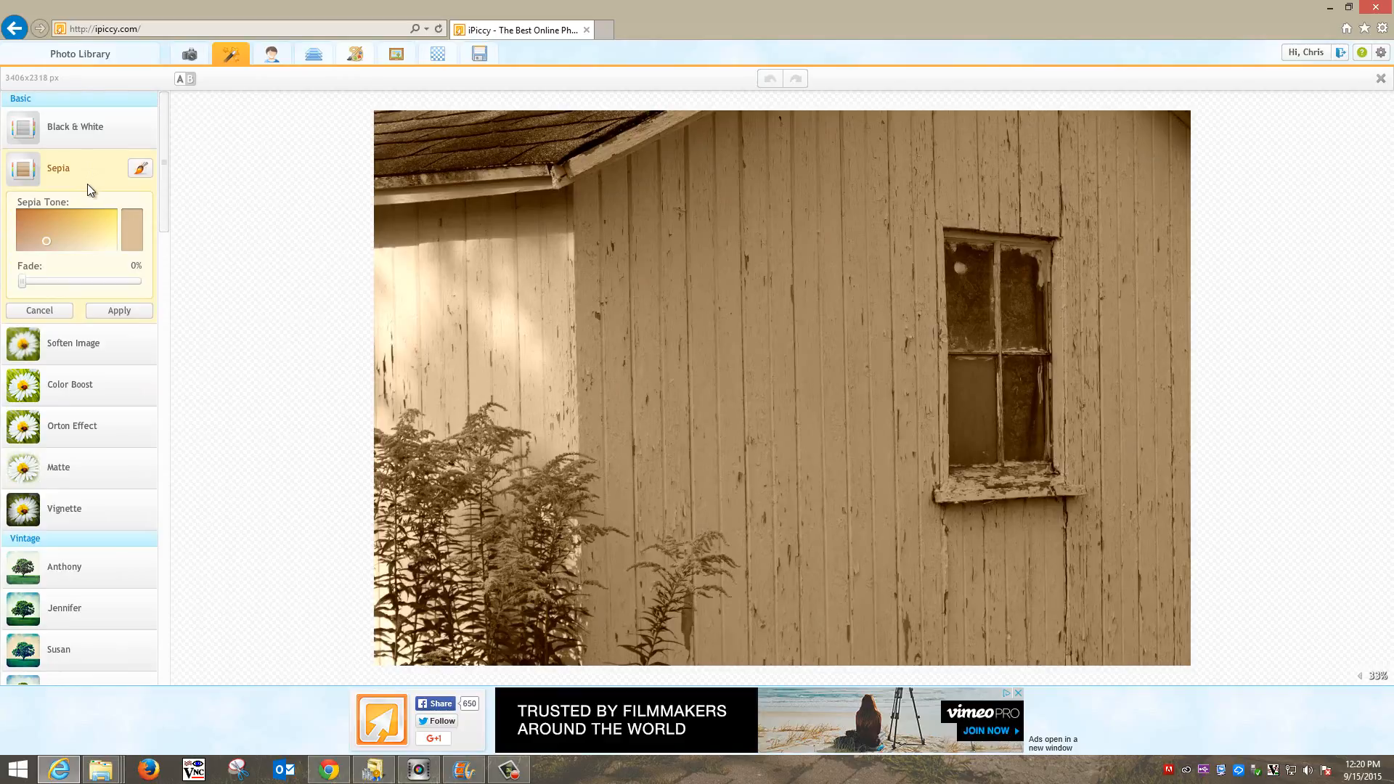
Apply the black Vignette effect to the building photo, and preview Sepia over it without keeping the Sepia tone
{"action": "left_click", "coordinate": [65, 511]}
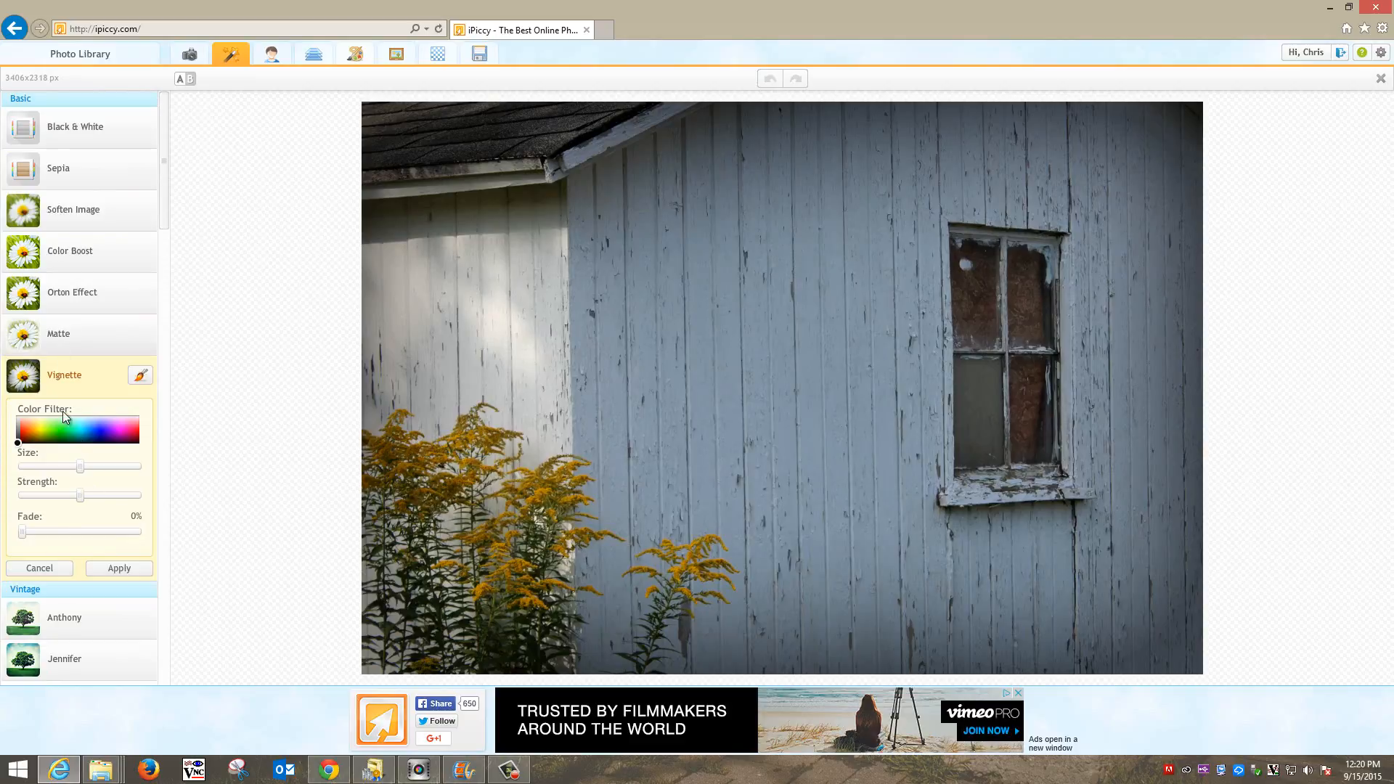
{"action": "left_click", "coordinate": [118, 569]}
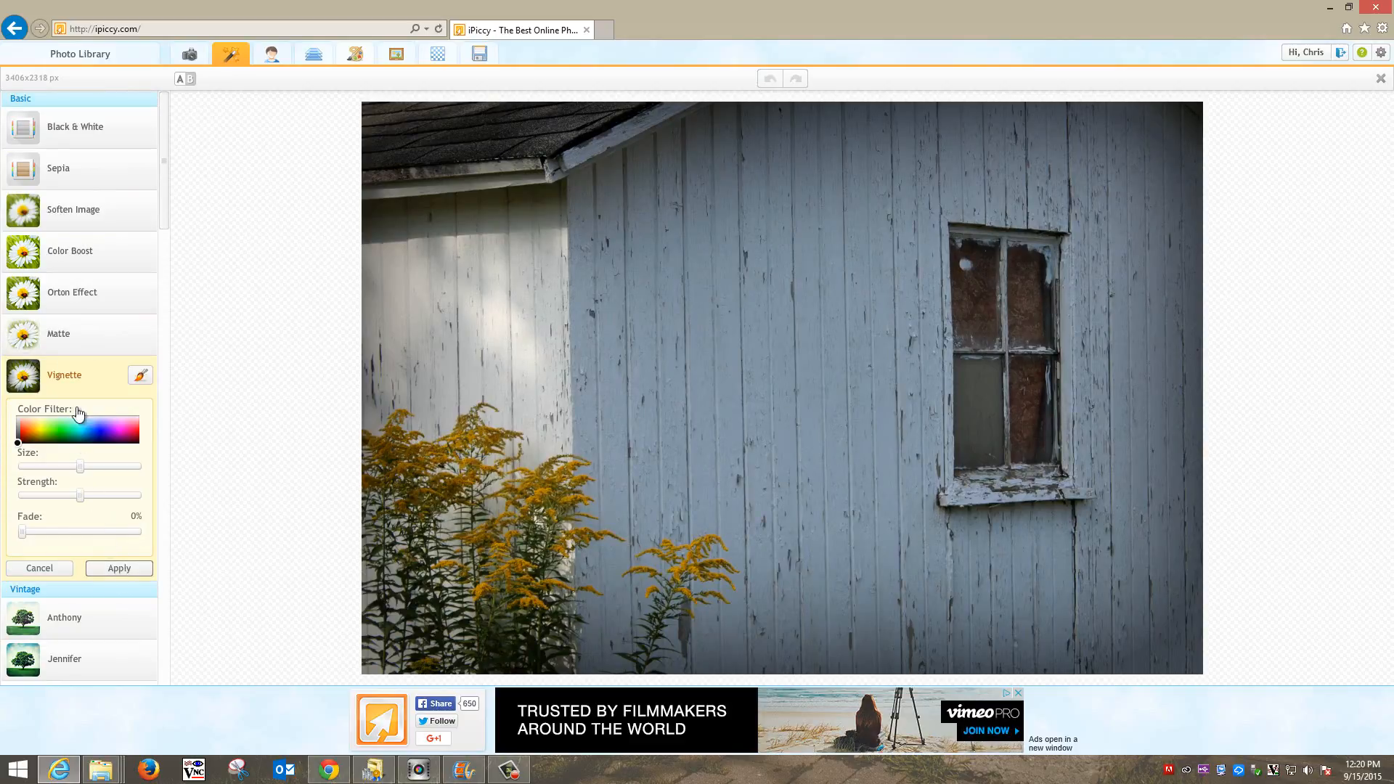
{"action": "left_click", "coordinate": [116, 167]}
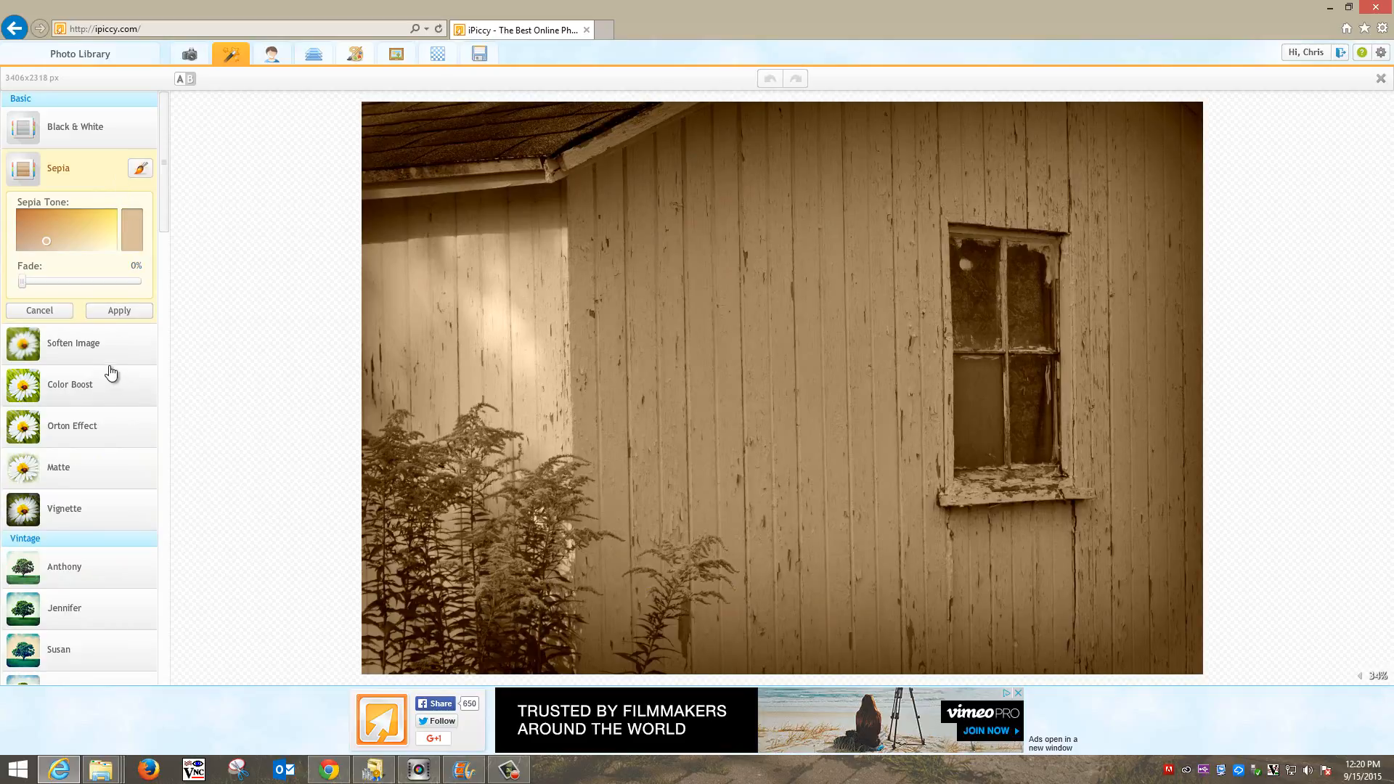
{"action": "left_click", "coordinate": [50, 313]}
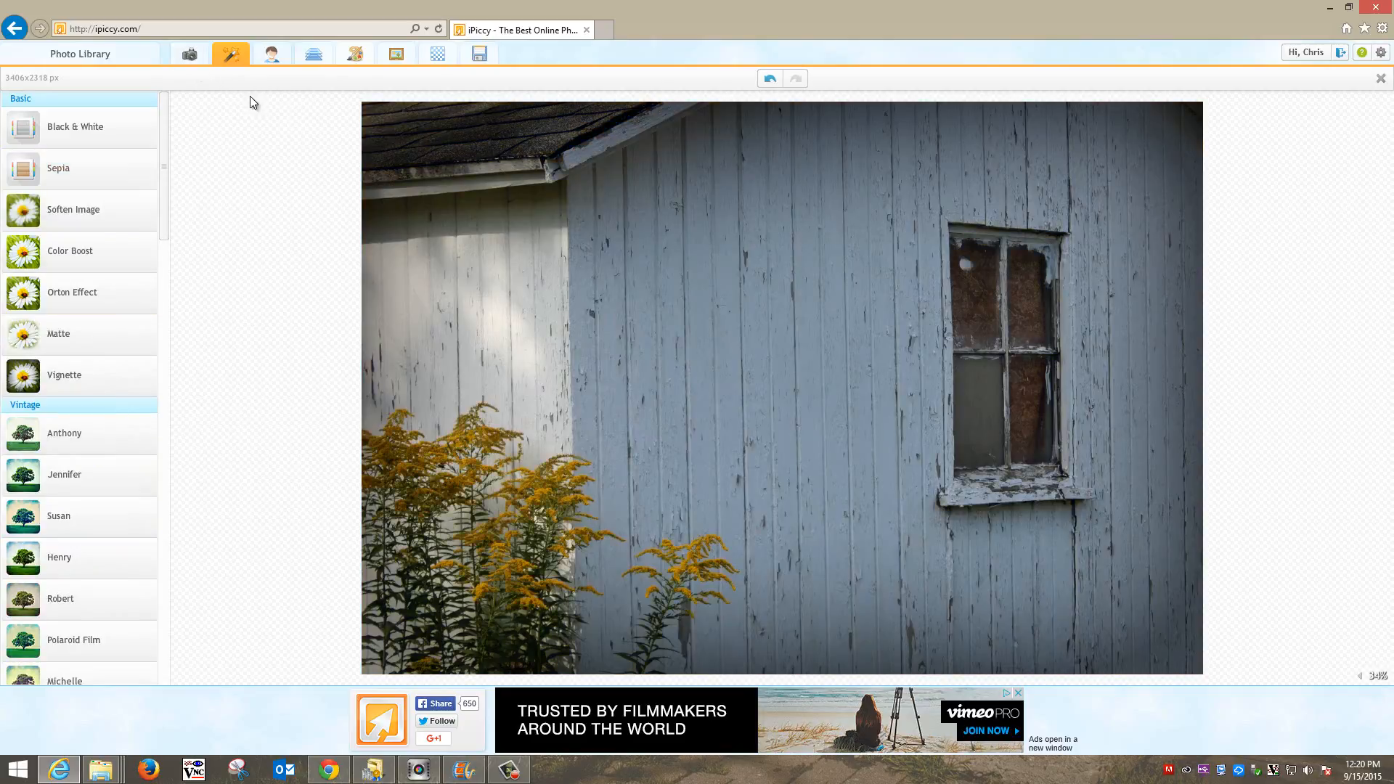
Discard the changes to IMG_0034.JPG and upload the sky photo IMG_0055.JPG from the DOF folder
{"action": "left_click", "coordinate": [105, 56]}
{"action": "left_click", "coordinate": [611, 116]}
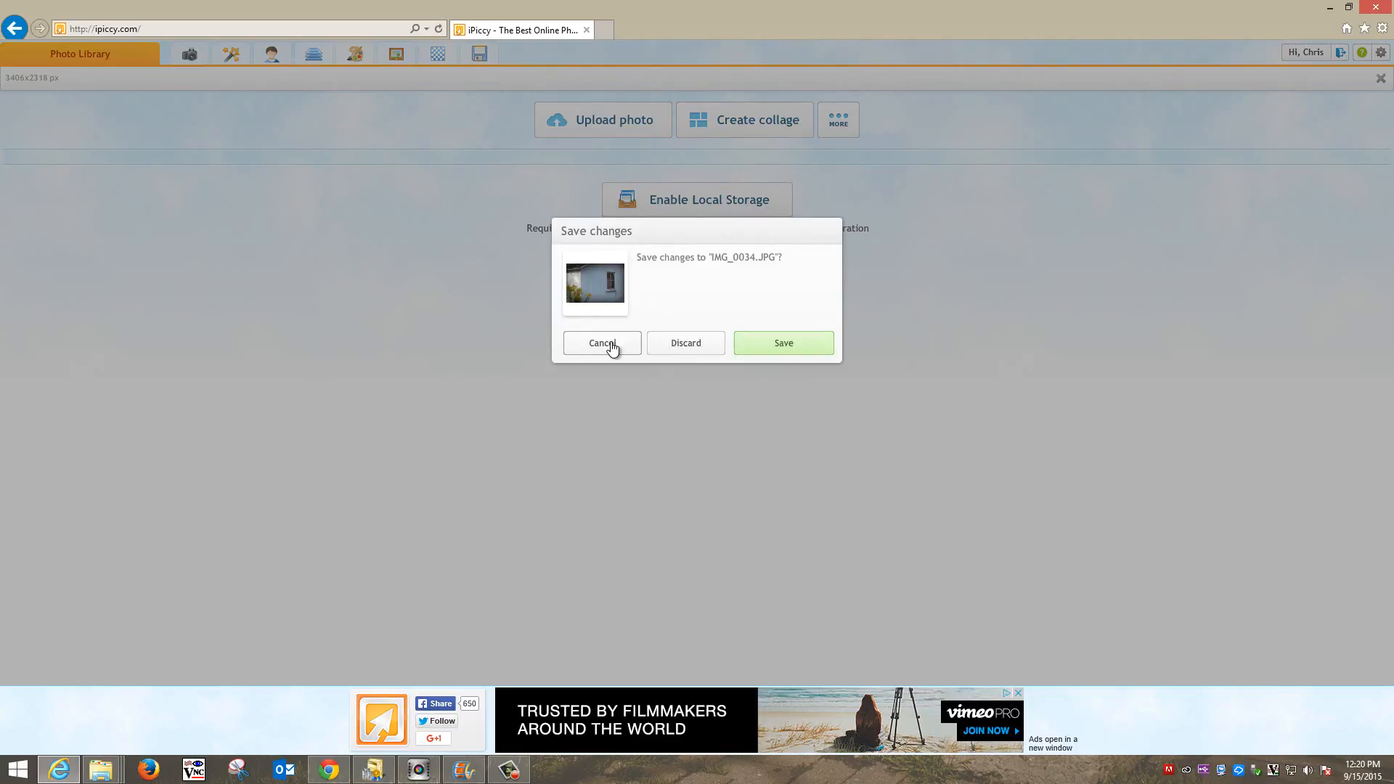
{"action": "left_click", "coordinate": [681, 342]}
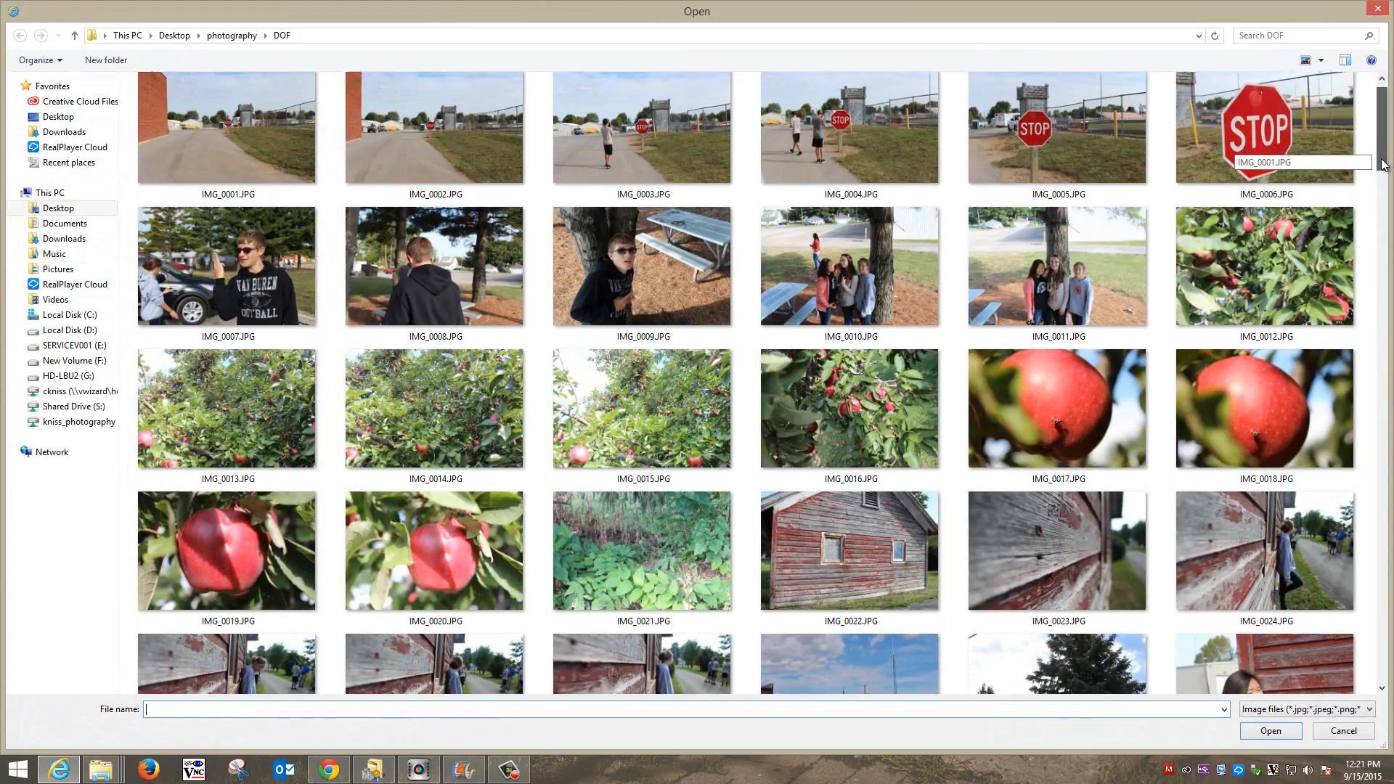
{"action": "left_click_drag", "start_coordinate": [1383, 160], "coordinate": [1383, 300]}
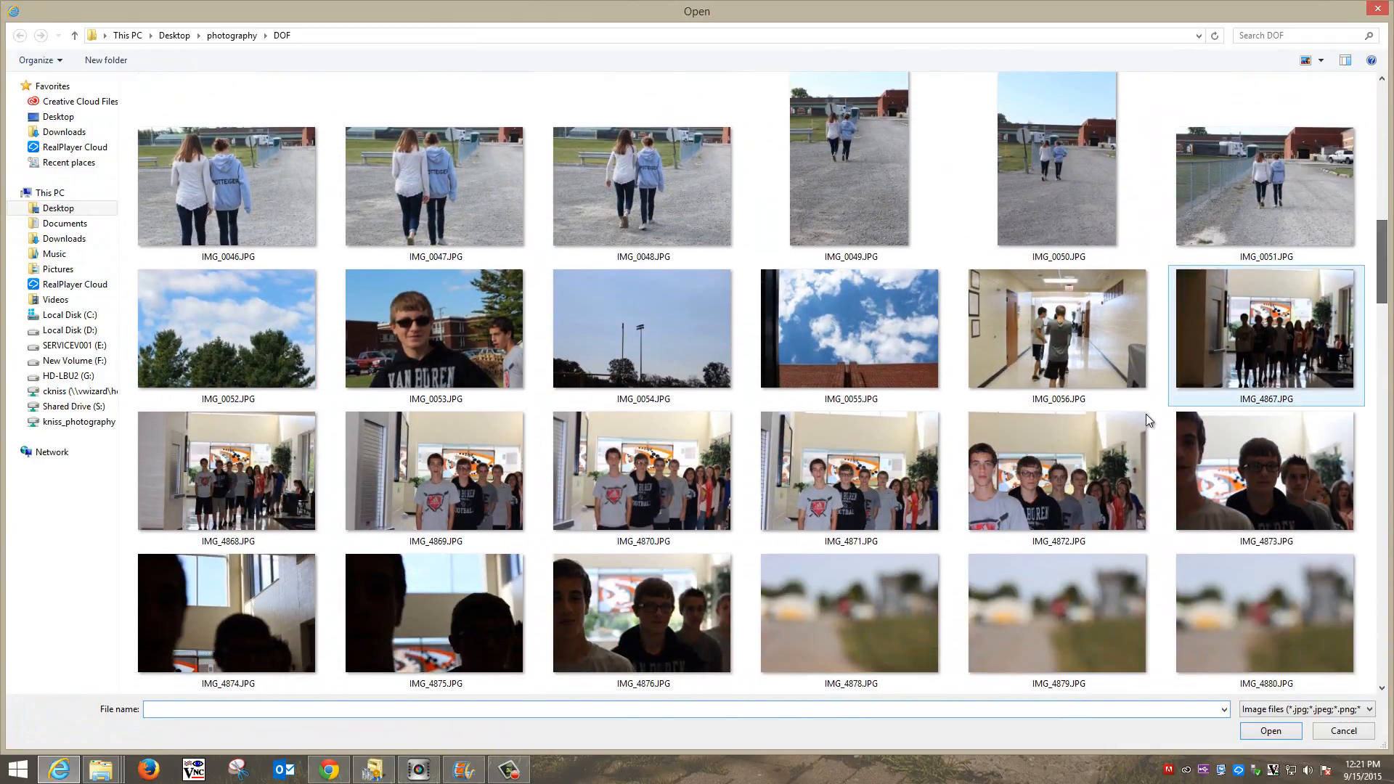
{"action": "left_click", "coordinate": [904, 346]}
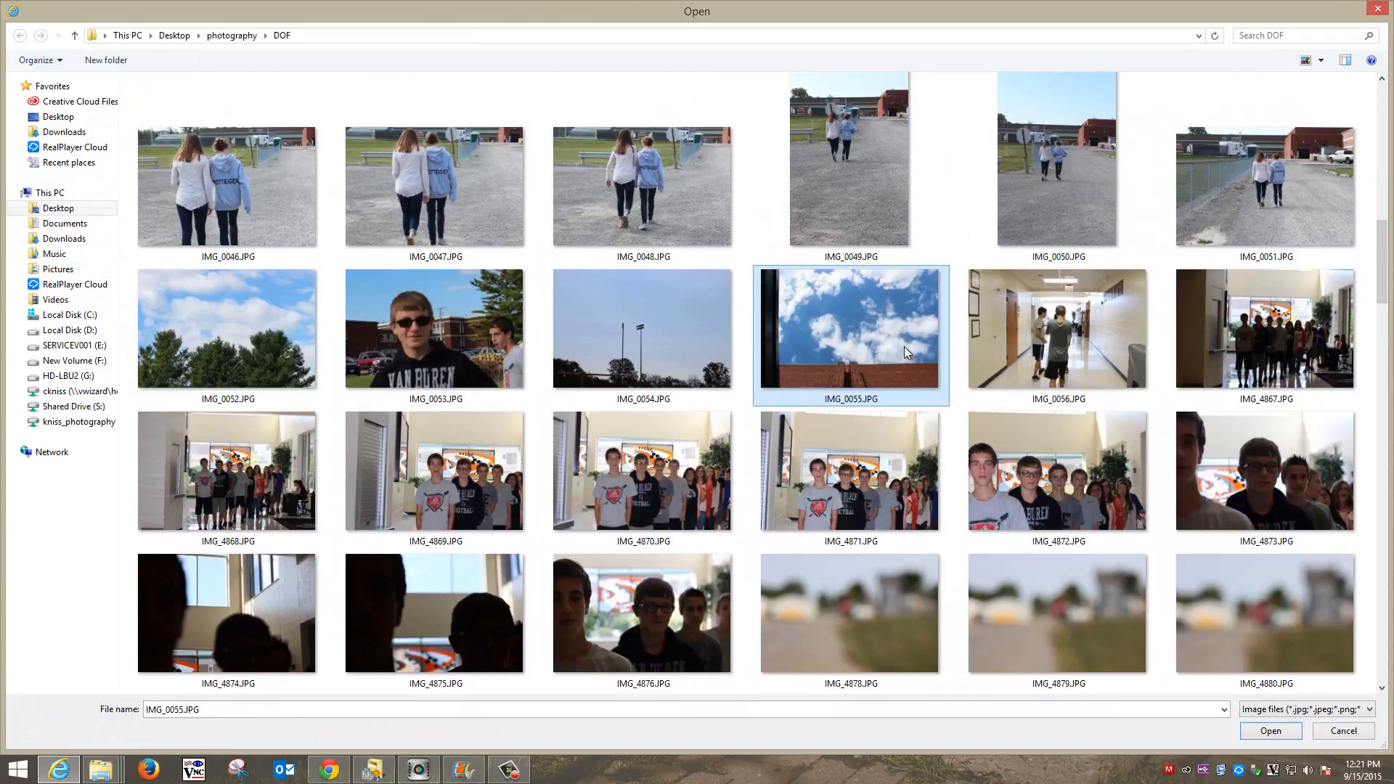
{"action": "double_click", "coordinate": [904, 347]}
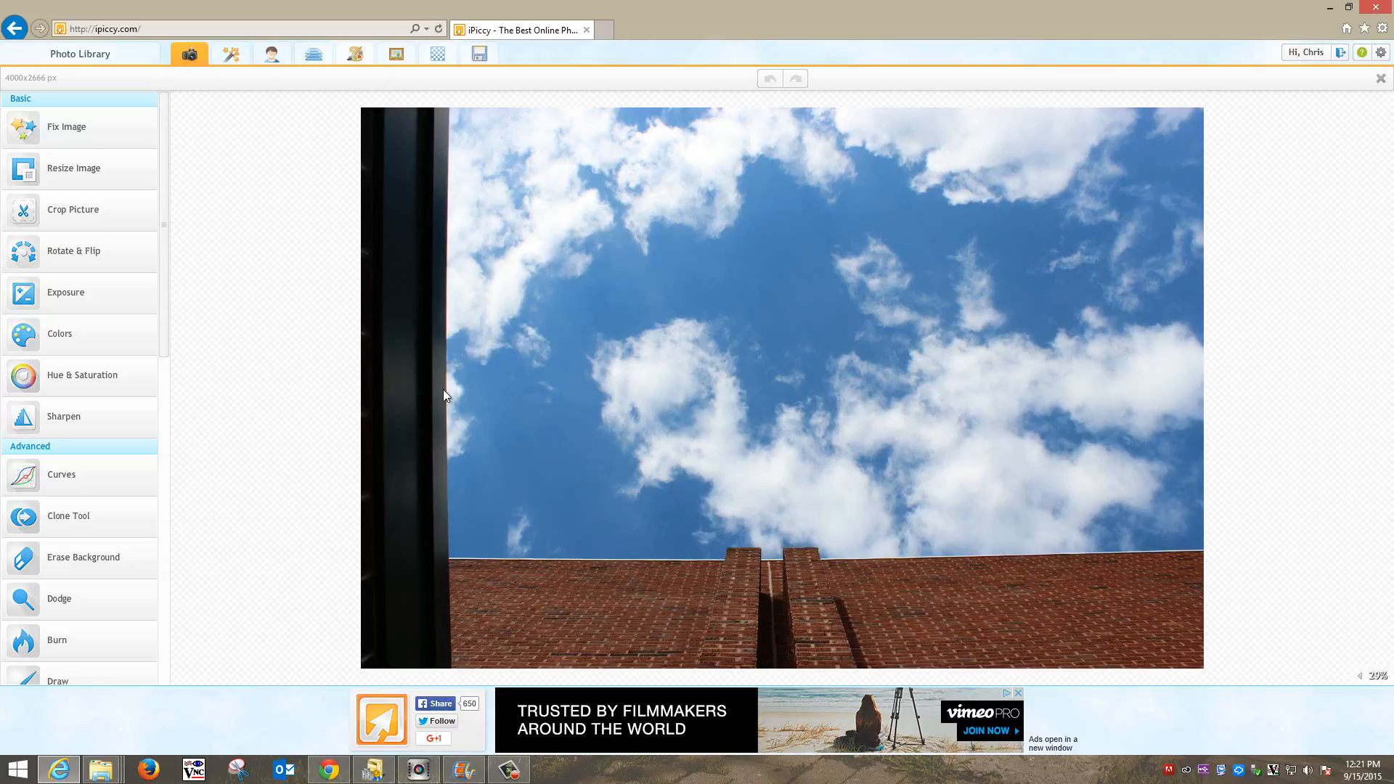
Crop the sky photo without constraints to about 3470 x 2575 px, cutting off the dark post along its left edge
{"action": "left_click", "coordinate": [106, 212]}
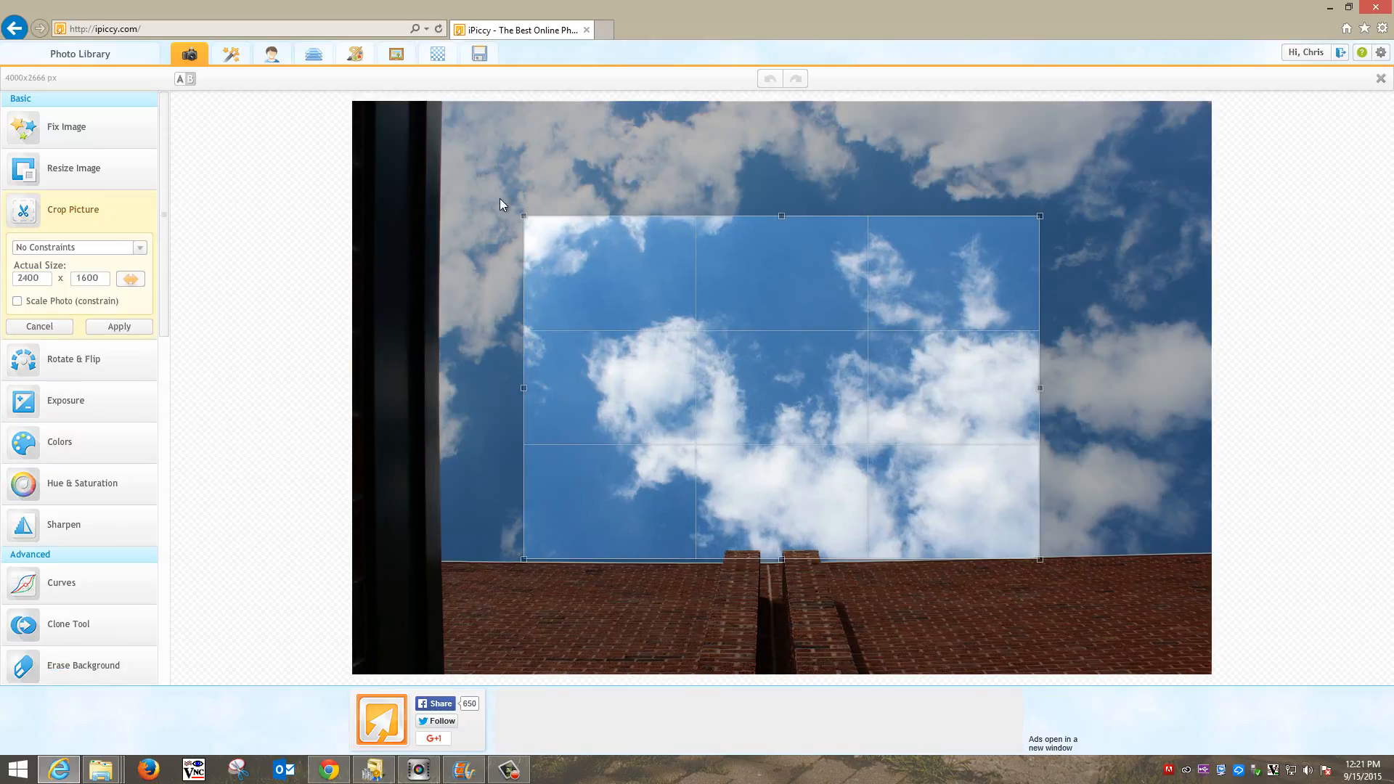
{"action": "mouse_move", "coordinate": [451, 111]}
{"action": "left_mouse_down"}
{"action": "mouse_move", "coordinate": [462, 197]}
{"action": "mouse_move", "coordinate": [650, 575]}
{"action": "mouse_move", "coordinate": [766, 636]}
{"action": "mouse_move", "coordinate": [1082, 637]}
{"action": "mouse_move", "coordinate": [1198, 665]}
{"action": "left_mouse_up"}
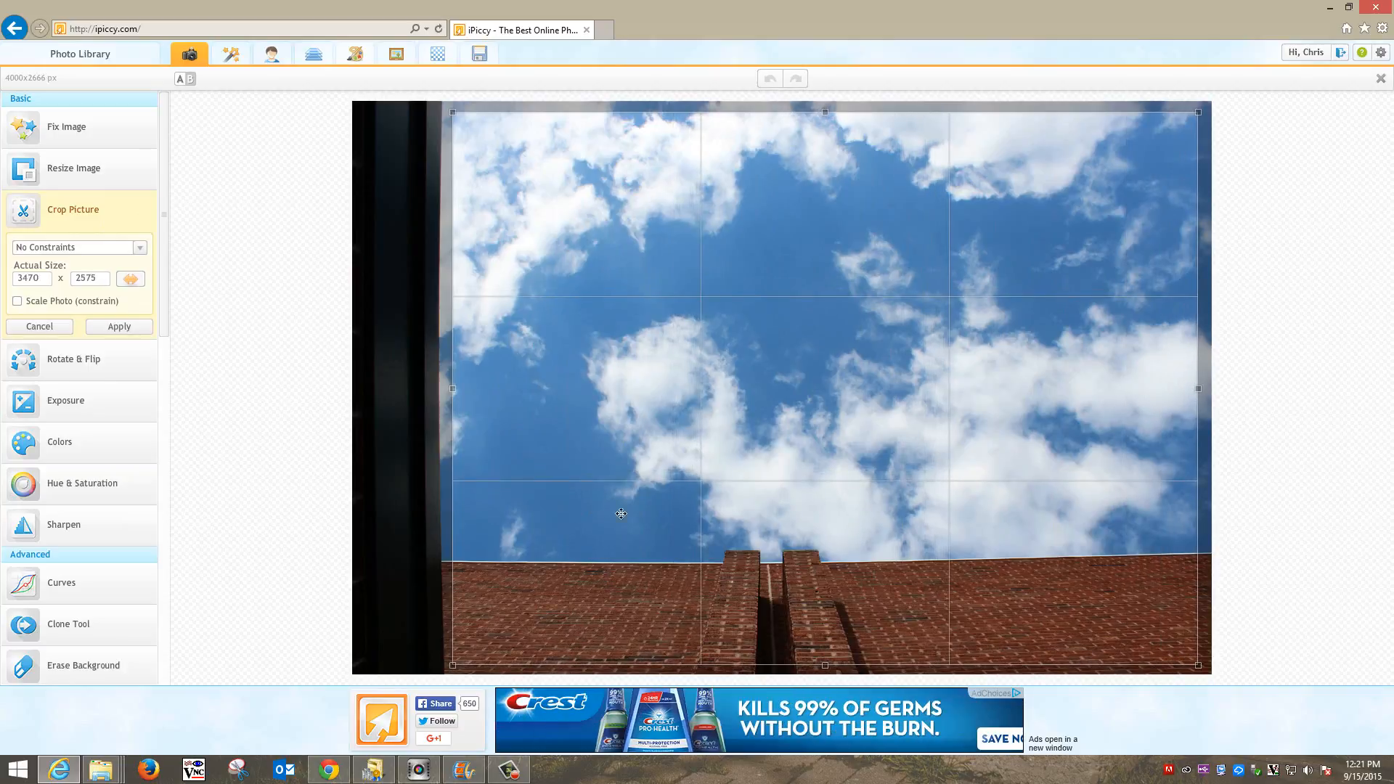
{"action": "left_click", "coordinate": [141, 329]}
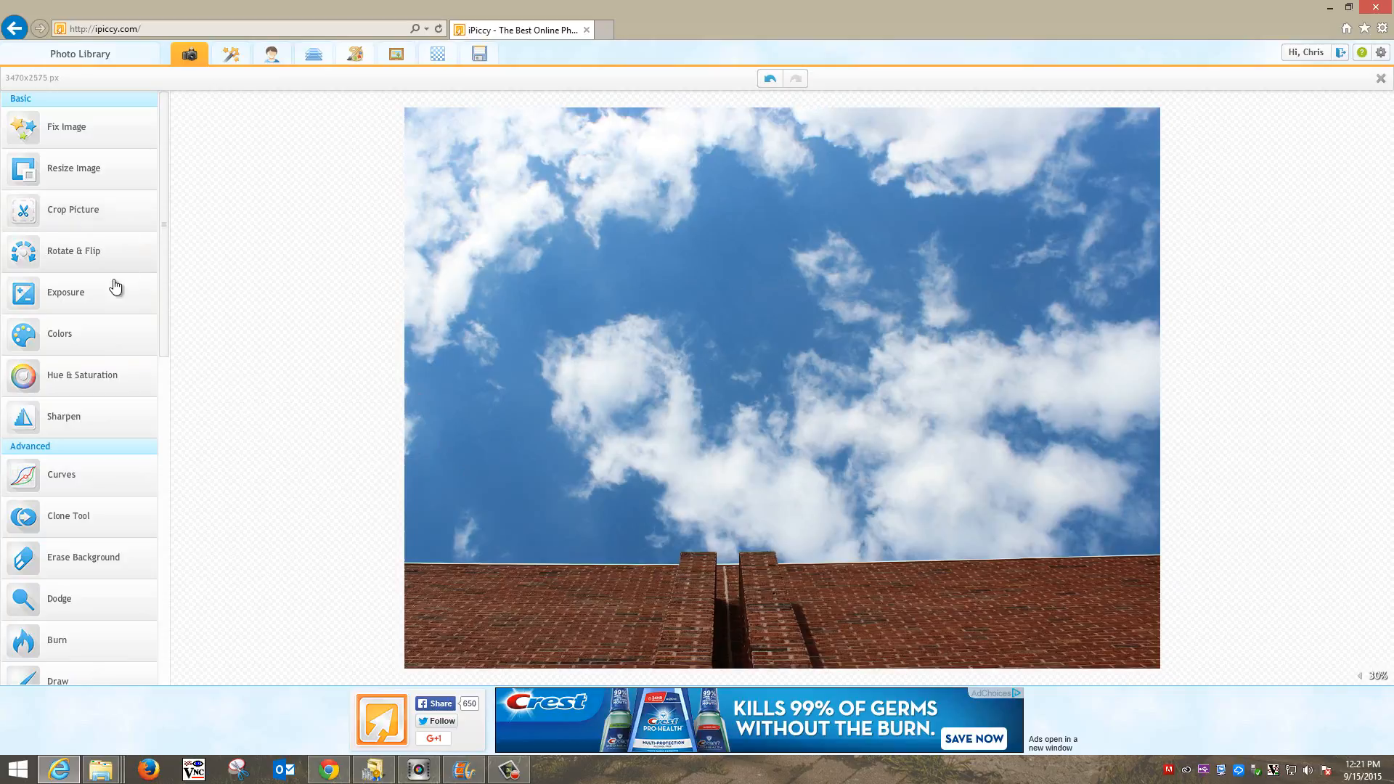
Straighten the sky photo by 0.7 so the top of the brick wall runs level
{"action": "left_click", "coordinate": [102, 254]}
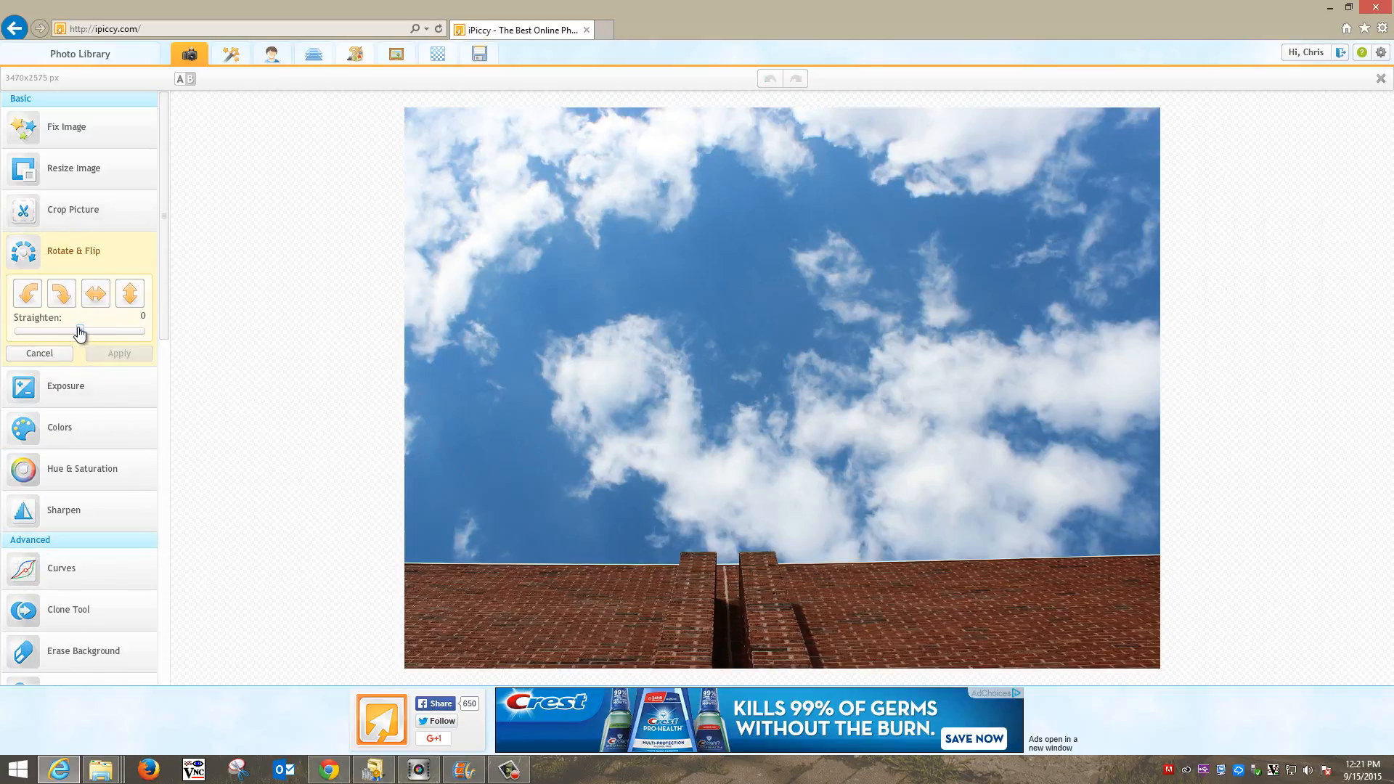
{"action": "left_click_drag", "start_coordinate": [80, 333], "coordinate": [89, 334]}
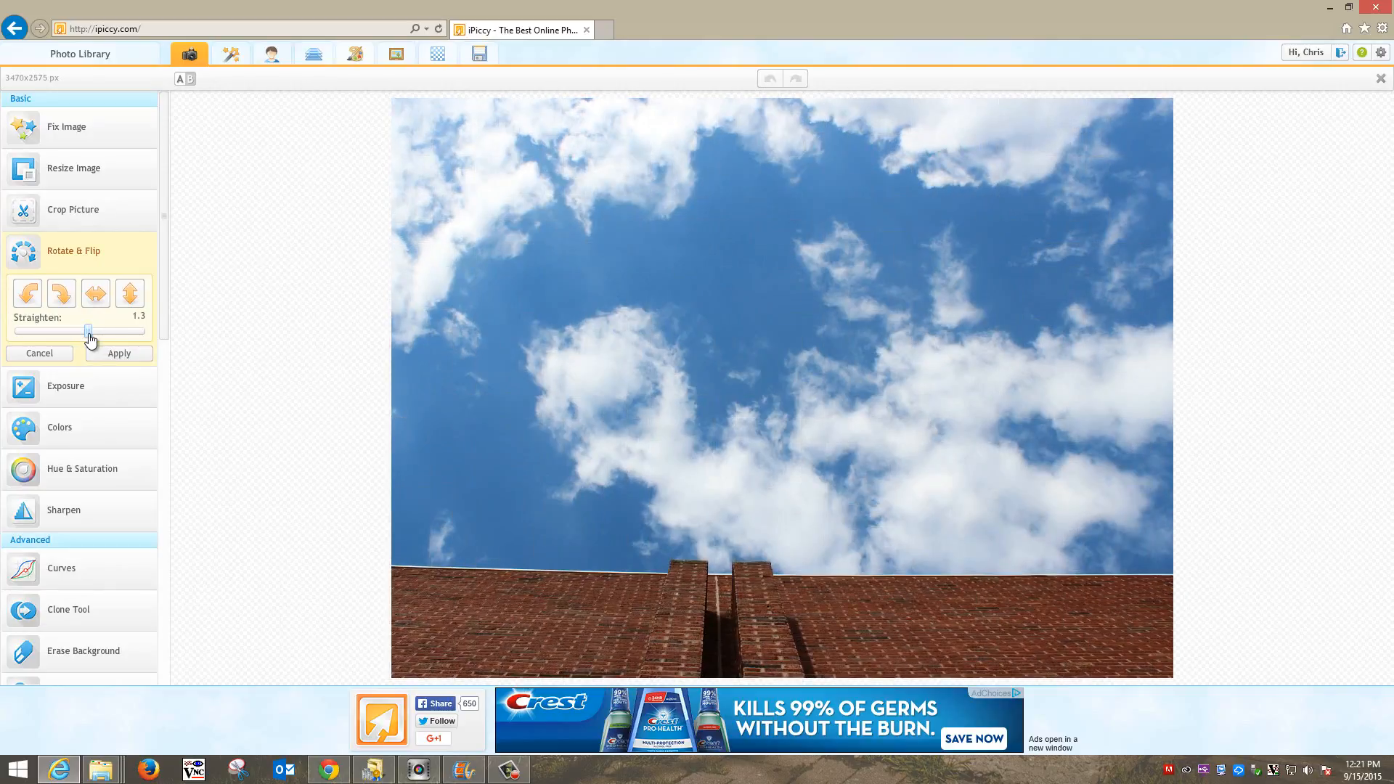
{"action": "left_click_drag", "start_coordinate": [90, 336], "coordinate": [87, 338]}
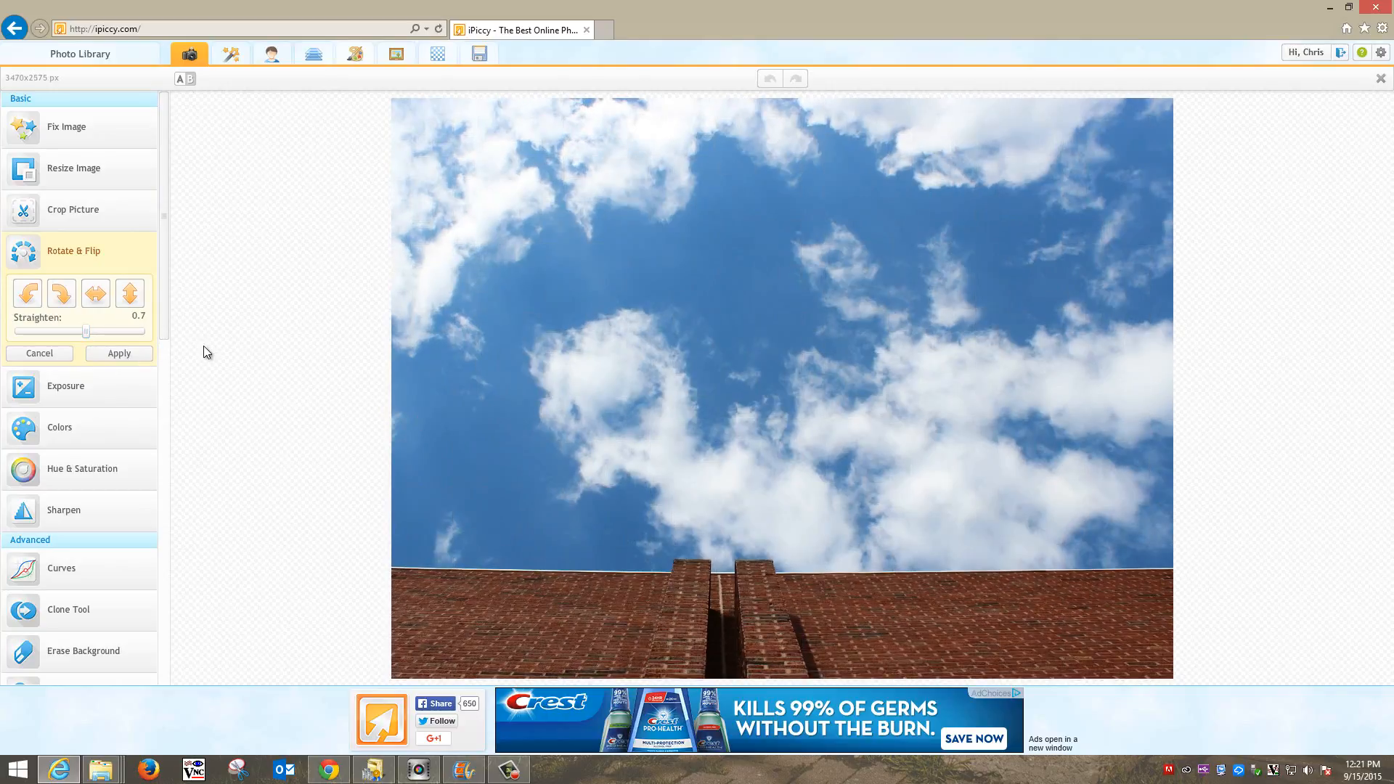
{"action": "left_click", "coordinate": [116, 353]}
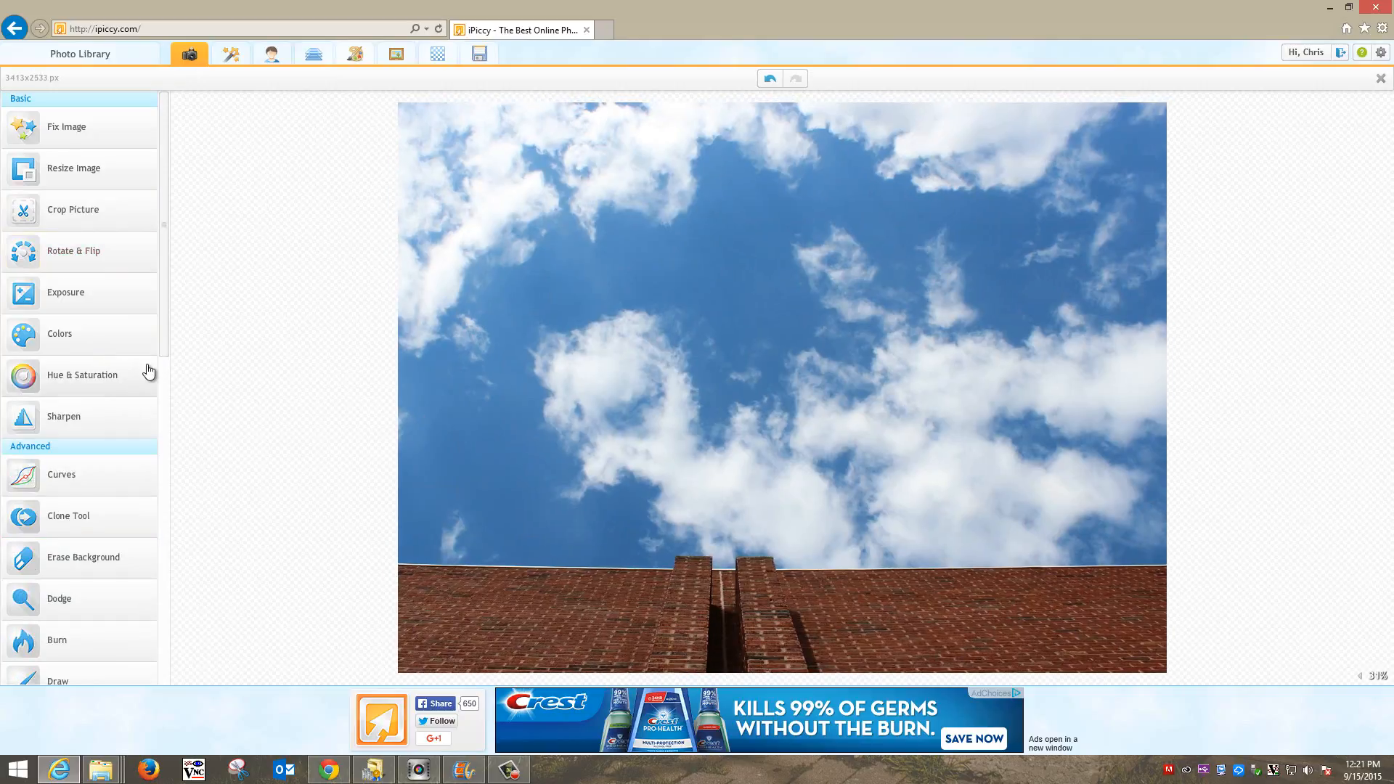
Preview the HDR Picture effect on the straightened sky photo and discard it
{"action": "left_click", "coordinate": [229, 54]}
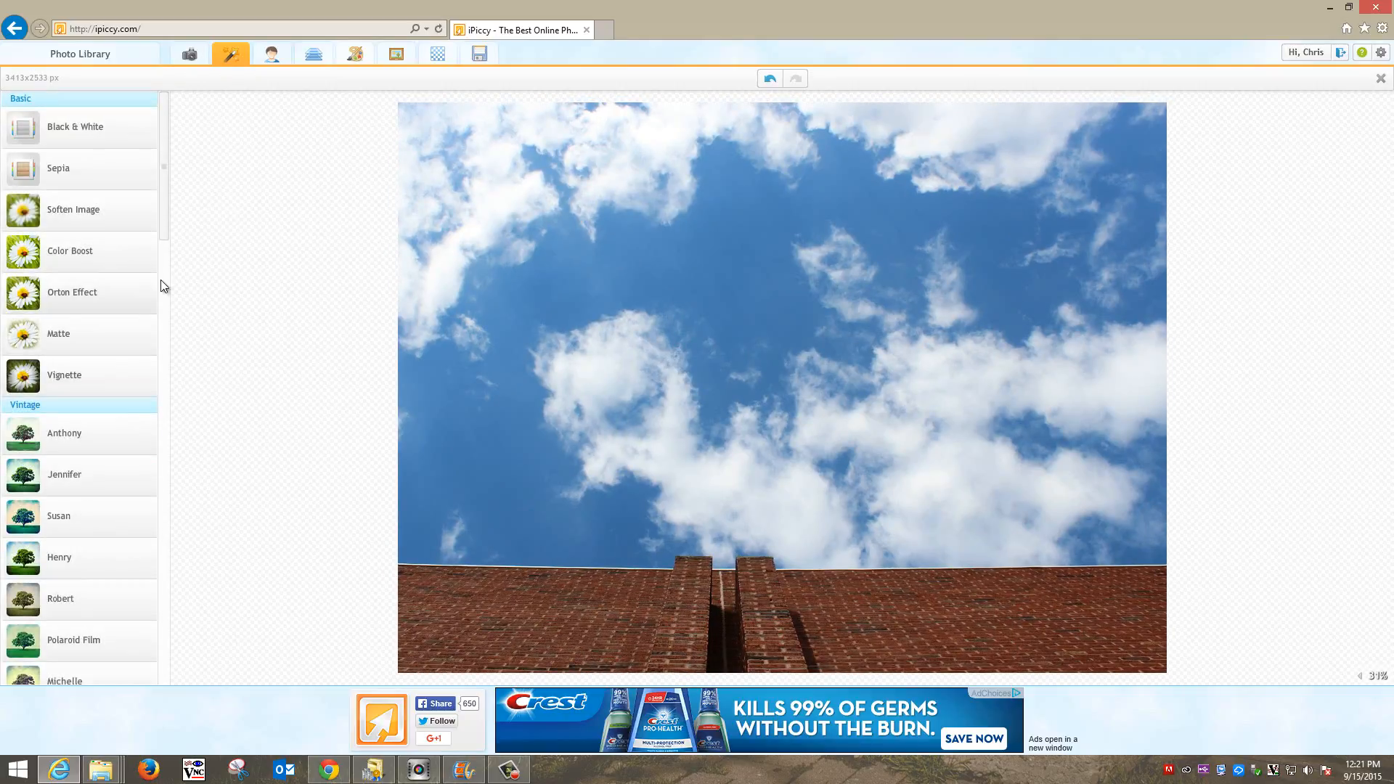
{"action": "mouse_move", "coordinate": [165, 249]}
{"action": "left_mouse_down"}
{"action": "mouse_move", "coordinate": [181, 439]}
{"action": "mouse_move", "coordinate": [148, 706]}
{"action": "mouse_move", "coordinate": [146, 638]}
{"action": "left_mouse_up"}
{"action": "left_click", "coordinate": [91, 359]}
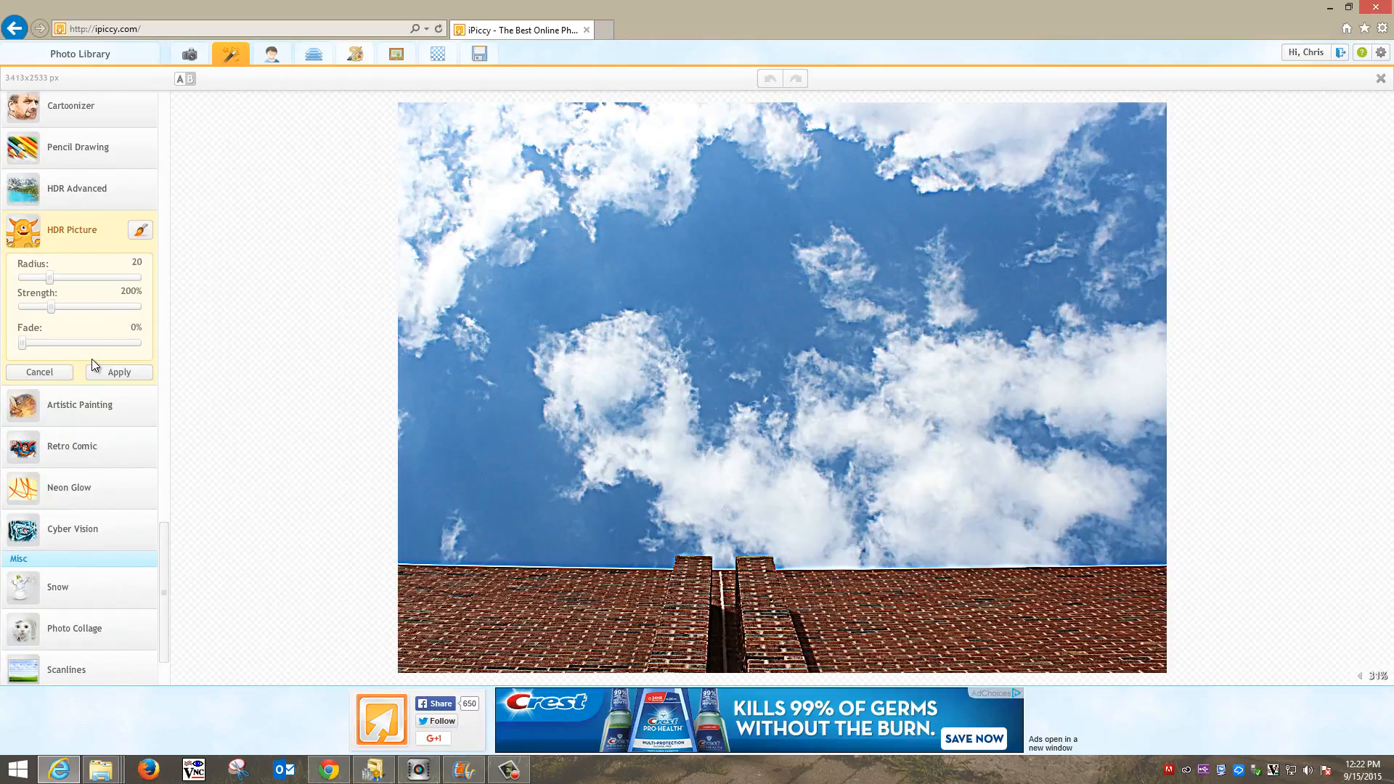
{"action": "left_click", "coordinate": [42, 372]}
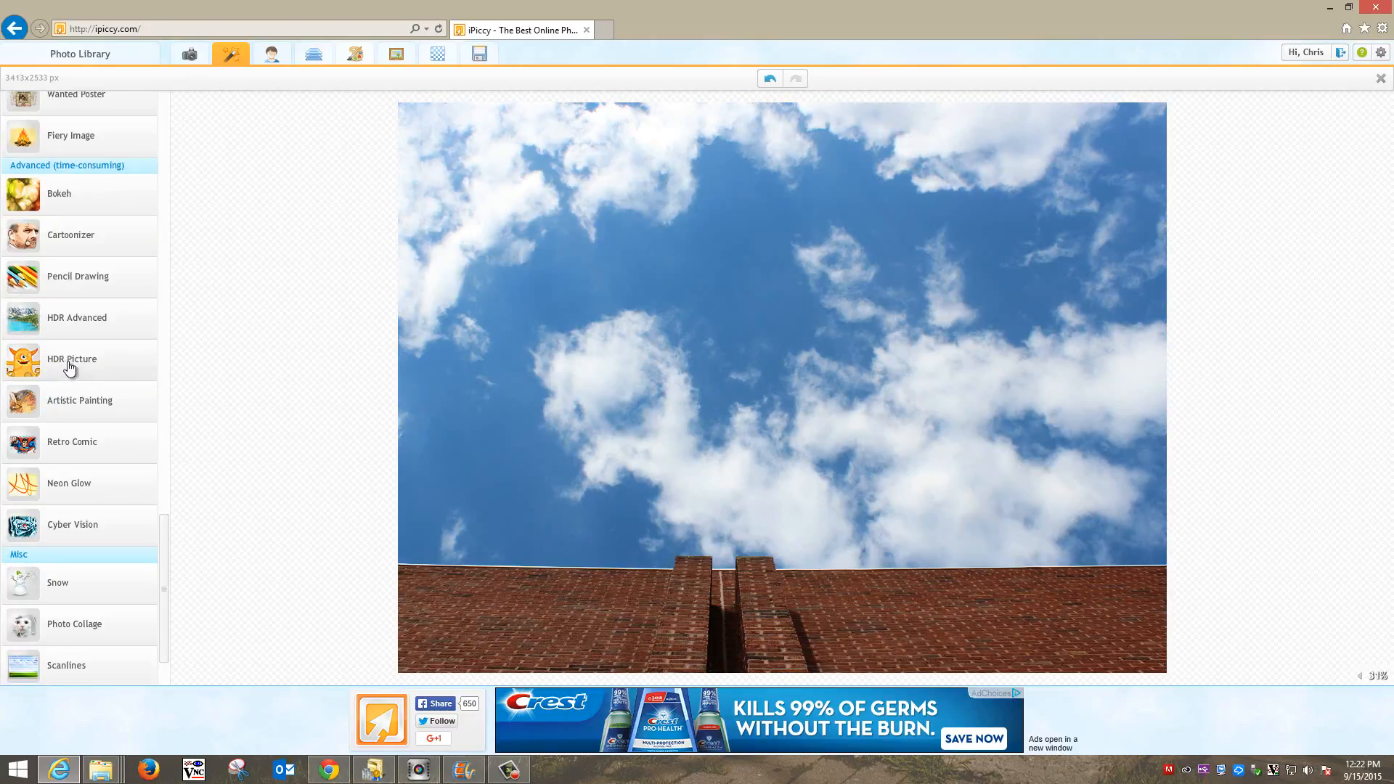